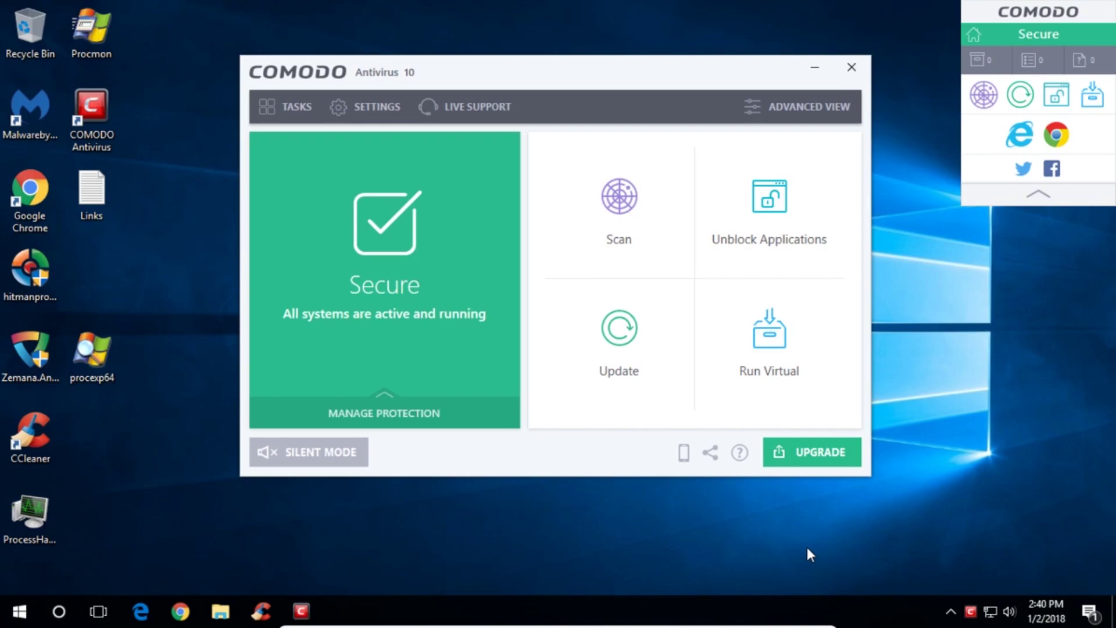
Browse COMODO's protection components and its general, containment and advanced task lists
left_click(409, 424)
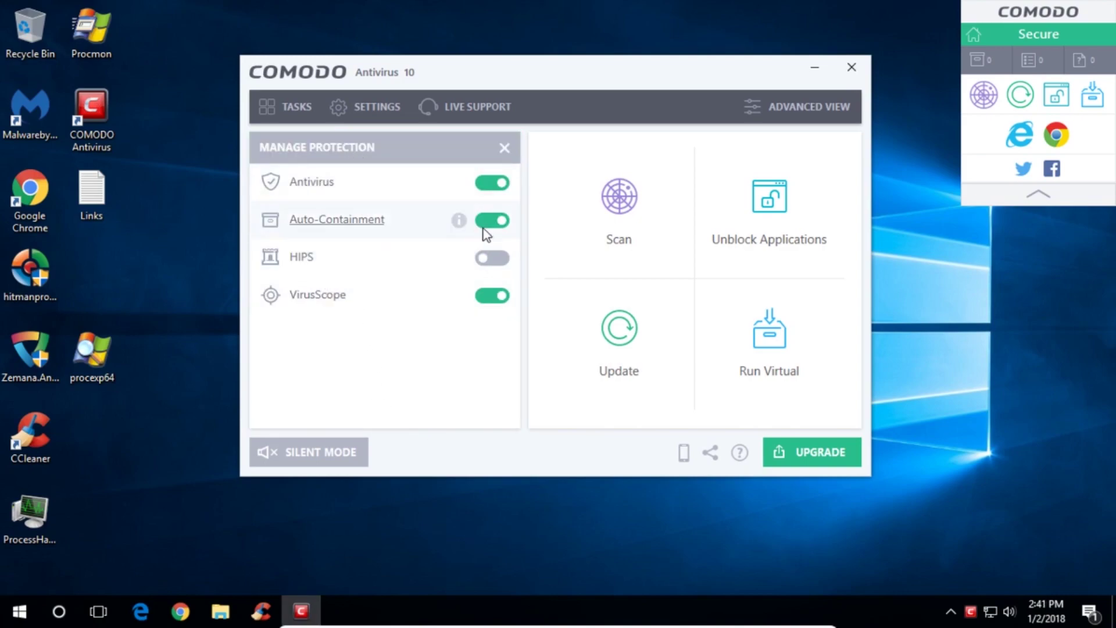
left_click(504, 148)
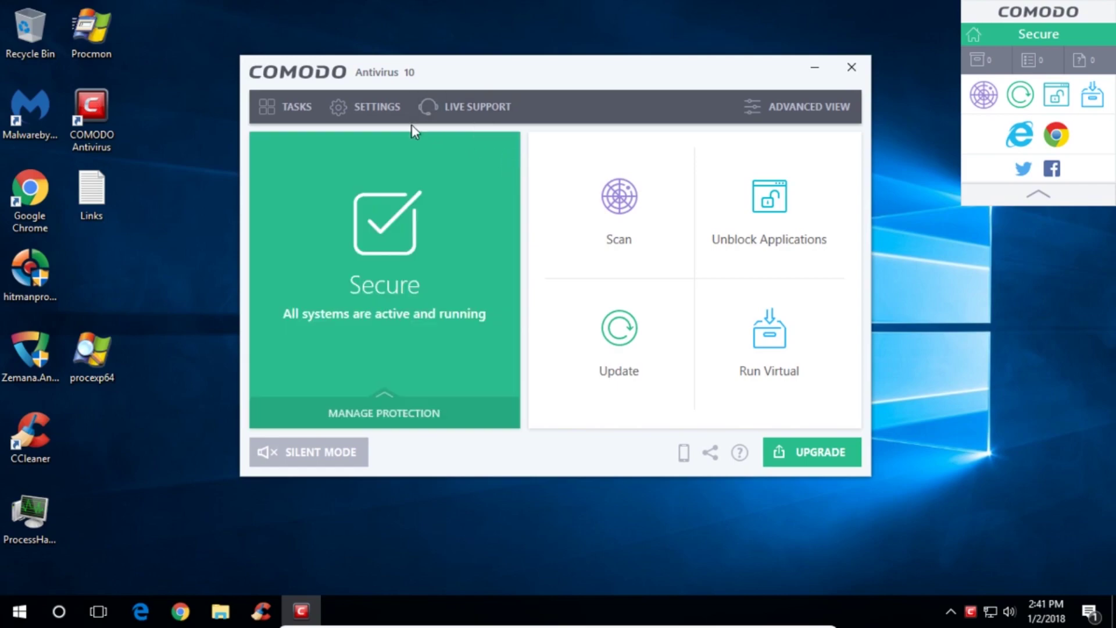
left_click(297, 107)
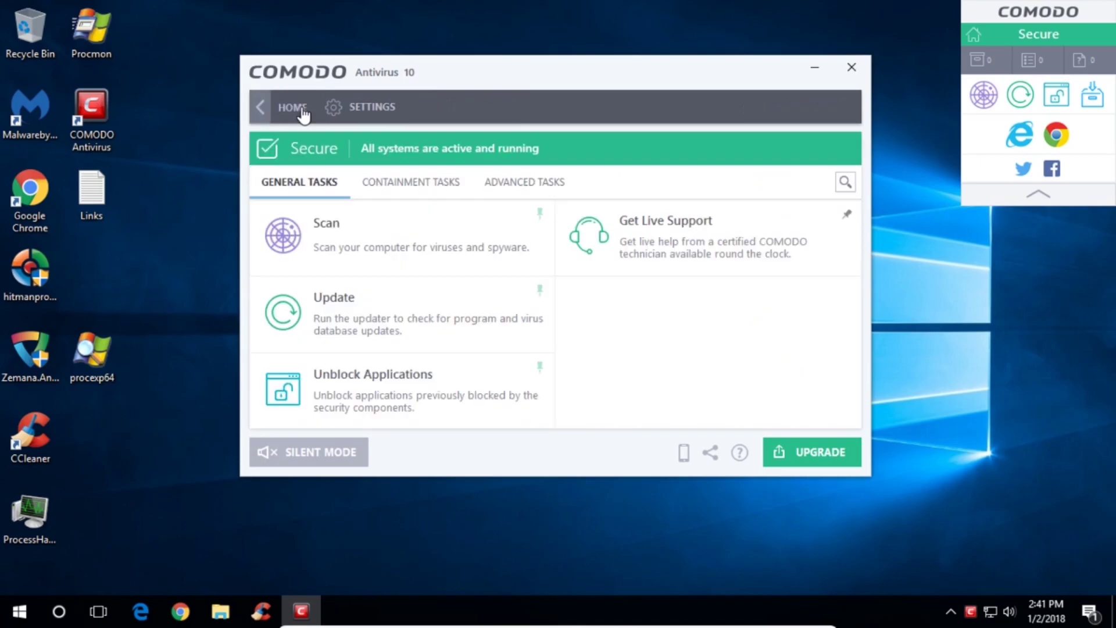
left_click(389, 182)
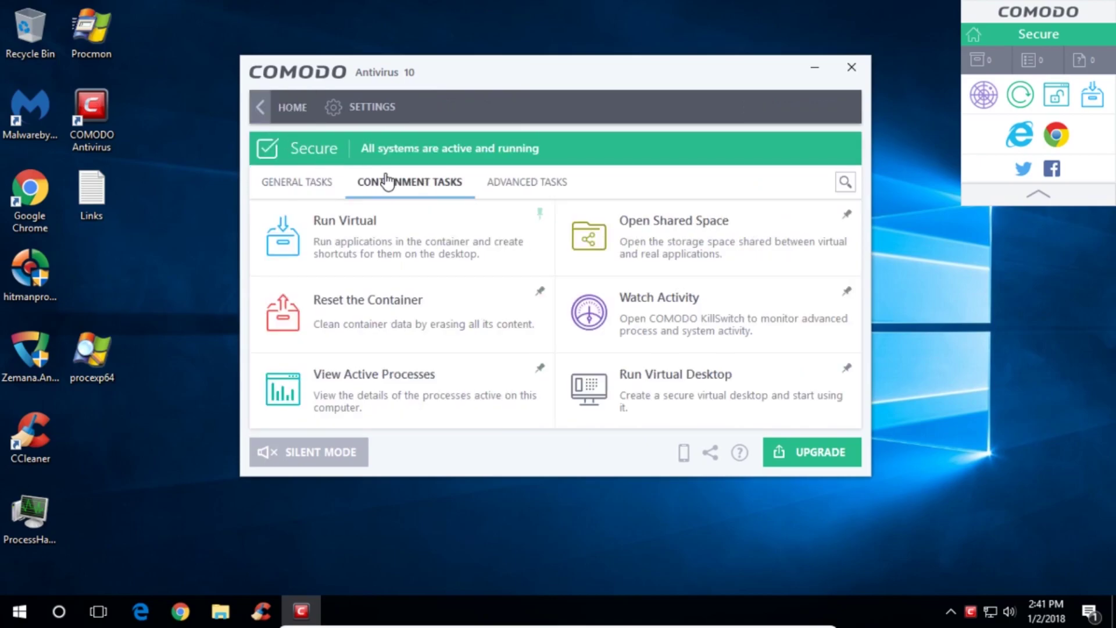
left_click(515, 184)
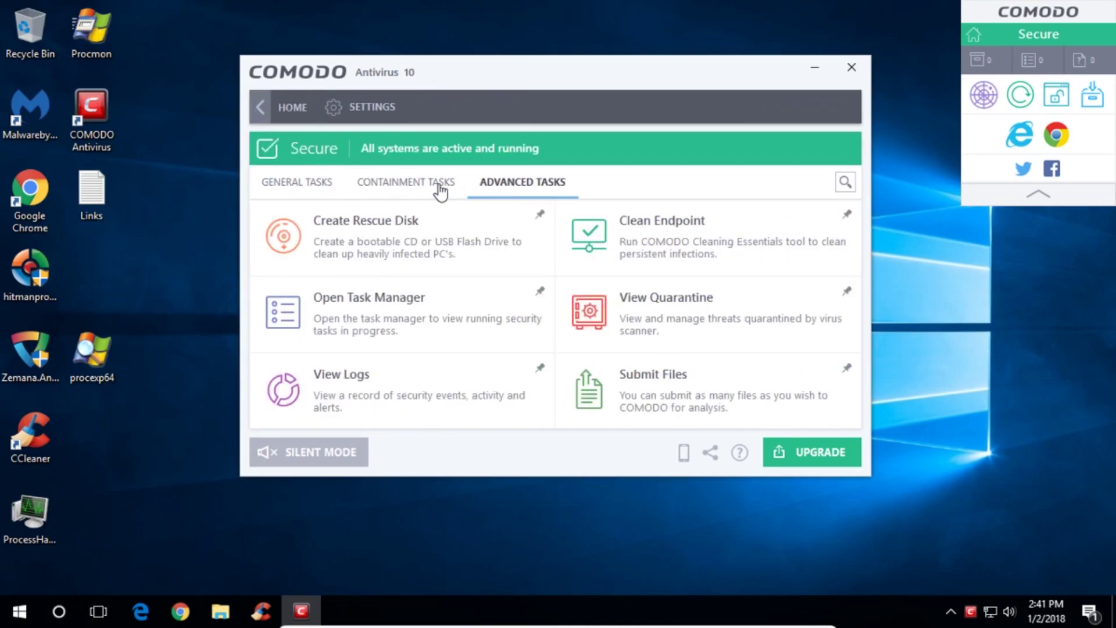
left_click(315, 185)
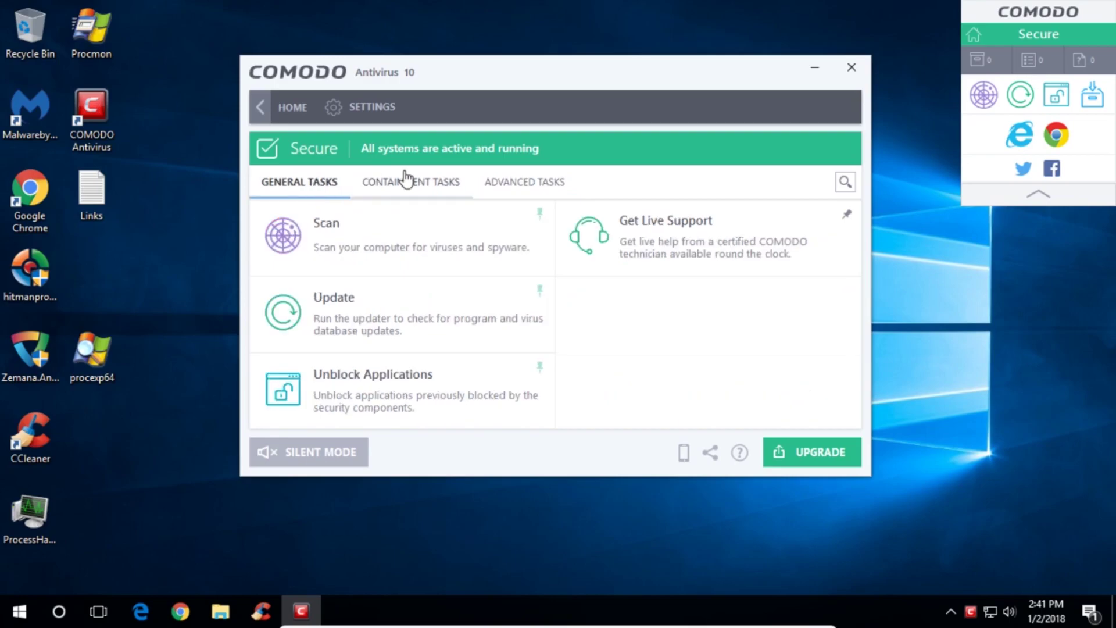
left_click(406, 182)
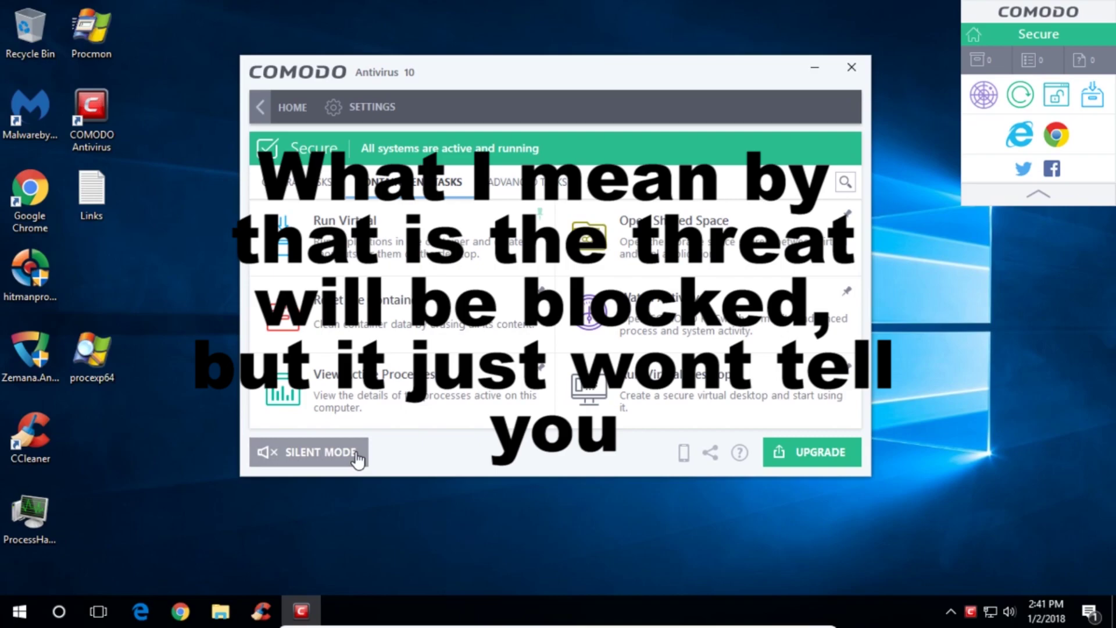
Turn silent mode on and back off, then return to COMODO's home screen
left_click(323, 451)
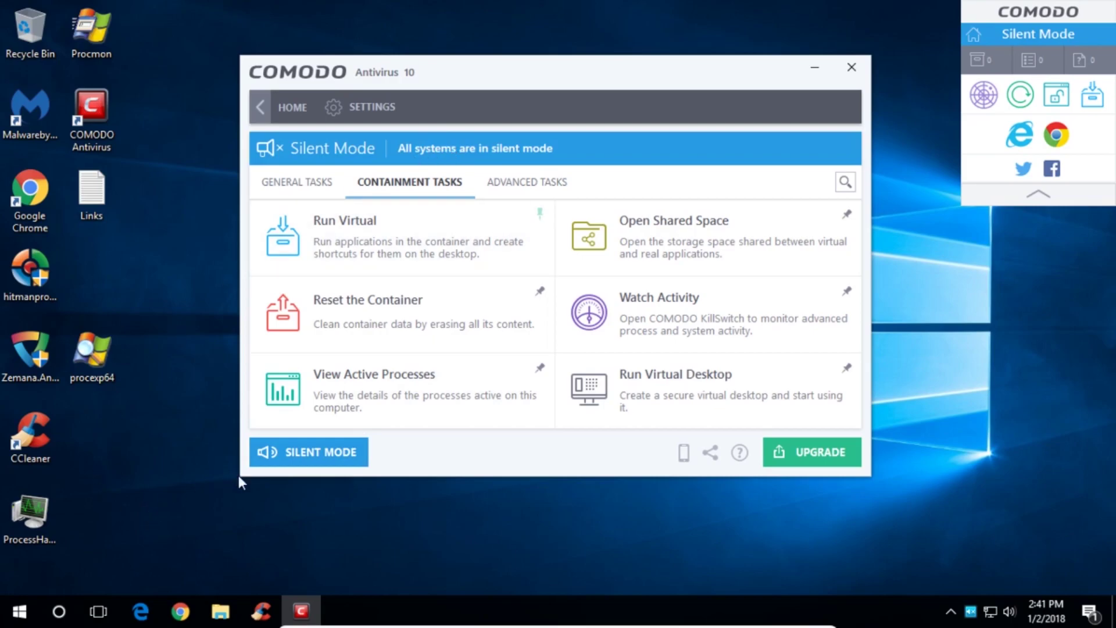
left_click(310, 452)
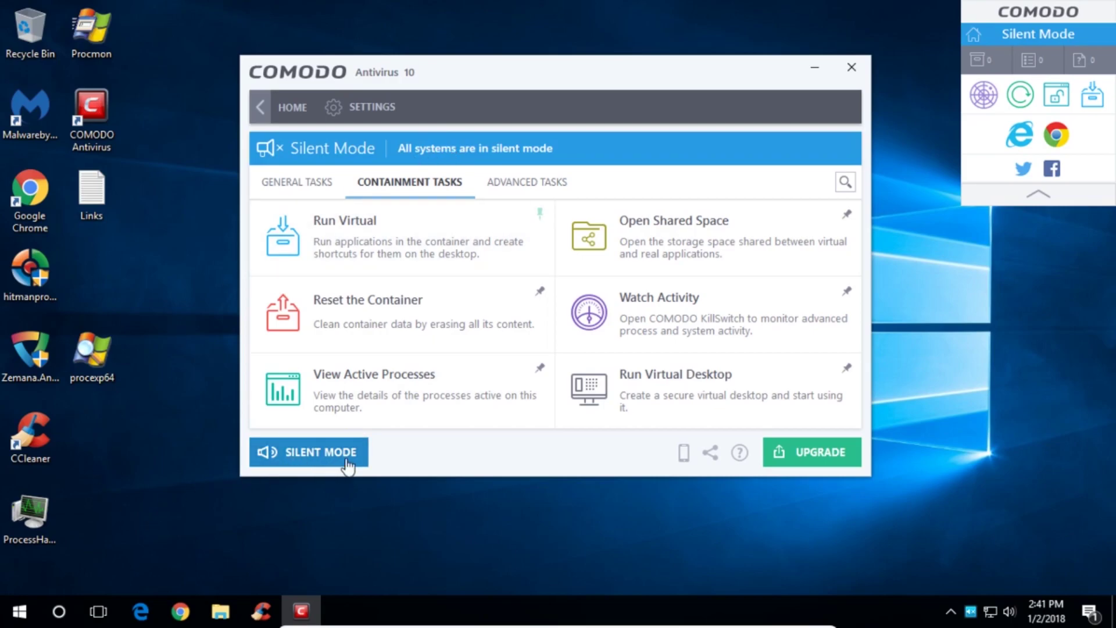
left_click(284, 108)
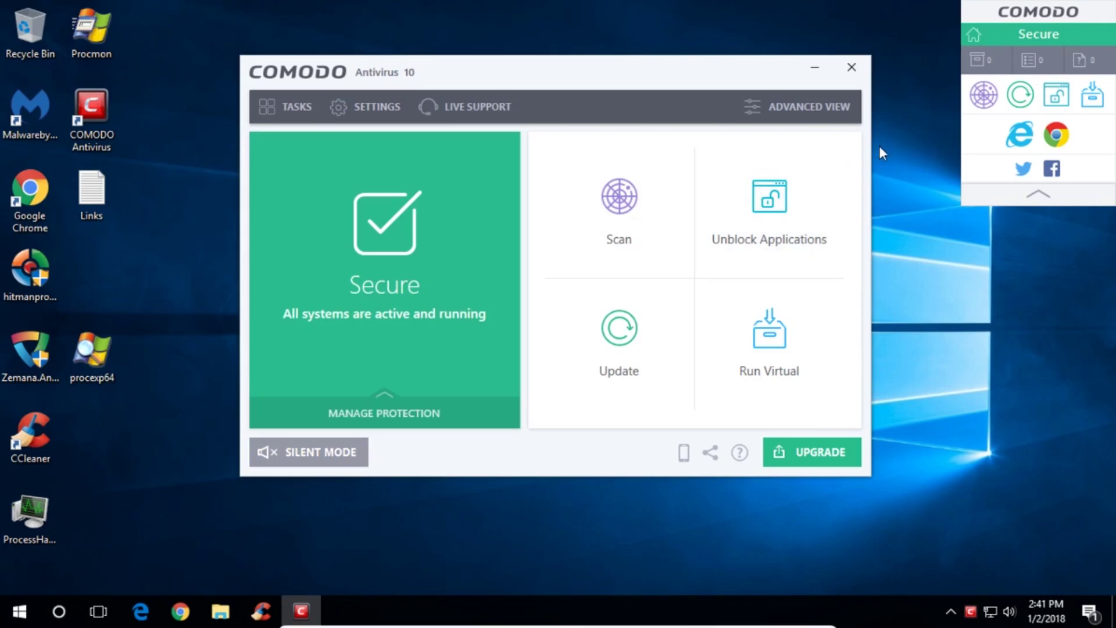
Close COMODO, open Links.txt beside a new Microsoft Edge window
left_click(851, 68)
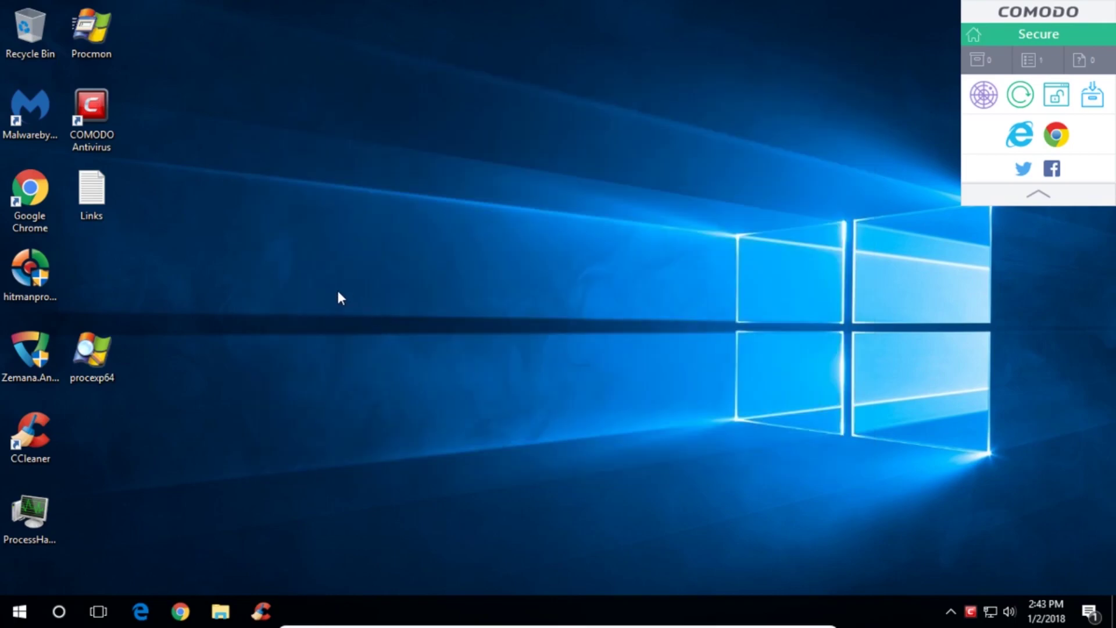
double_click(83, 203)
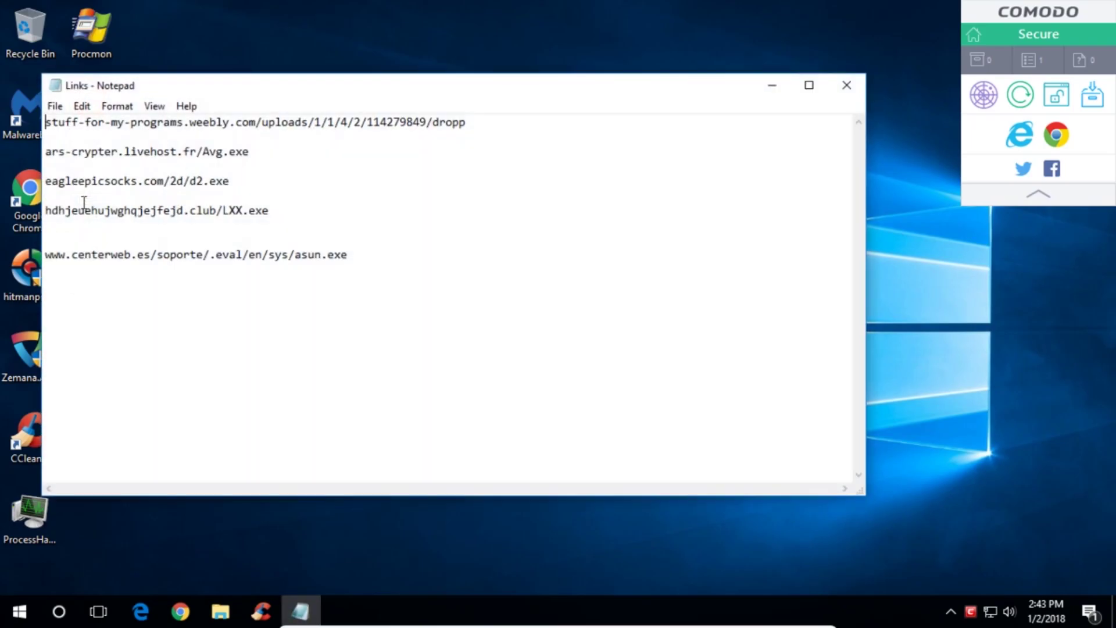
left_click_drag(101, 85, 320, 33)
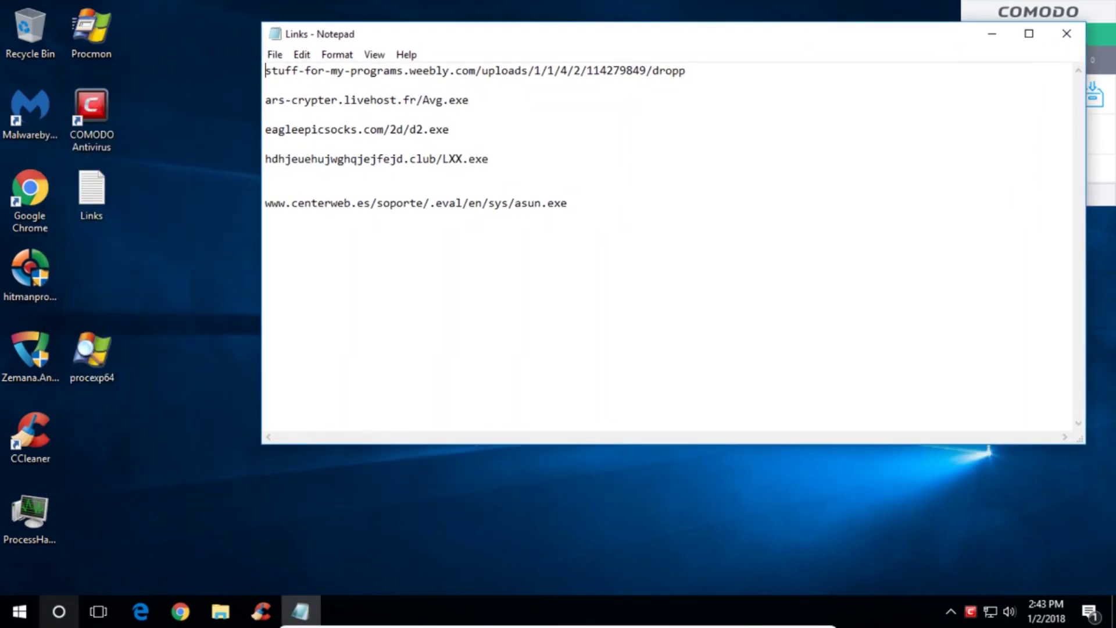
left_click(140, 612)
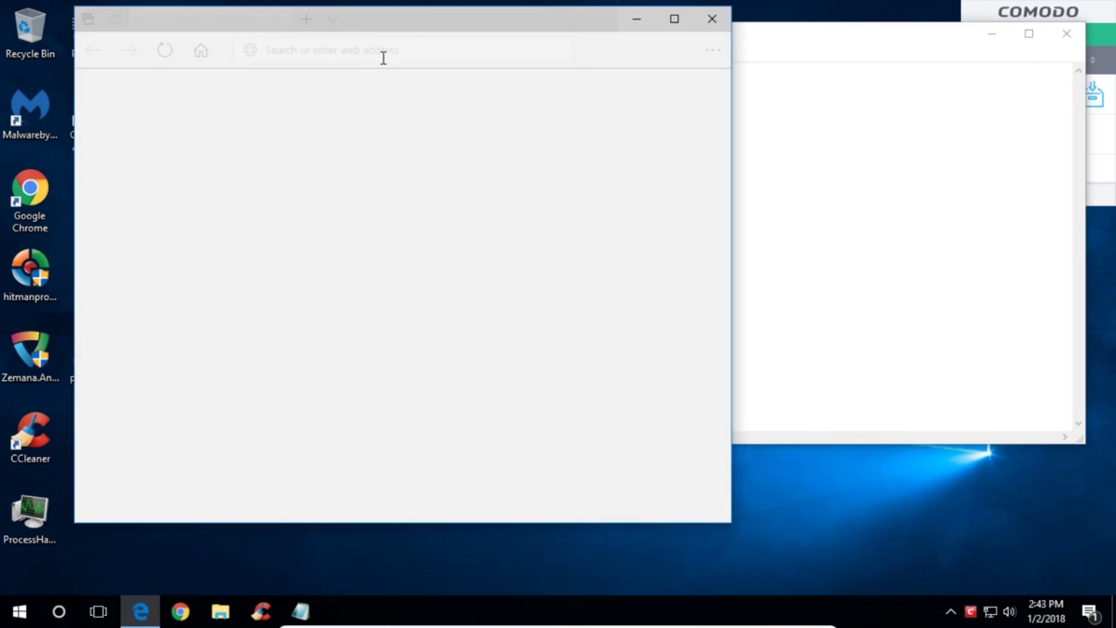
left_click(300, 611)
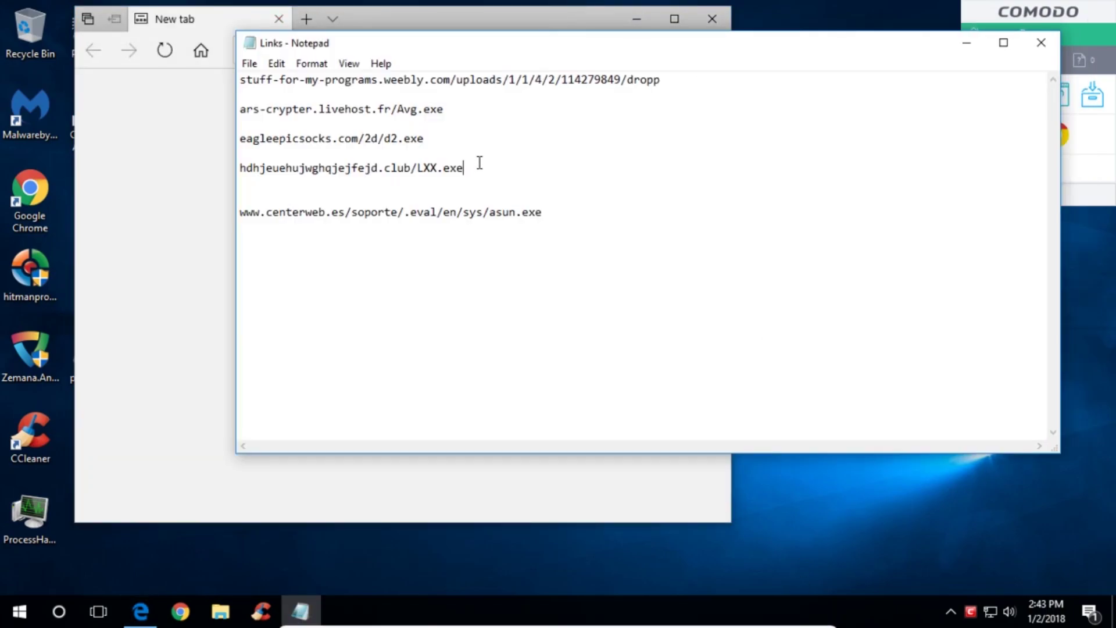
Load the first Links.txt download URL in Edge, which returns 404 Not Found
left_click_drag(662, 80, 238, 79)
key("ctrl+c")
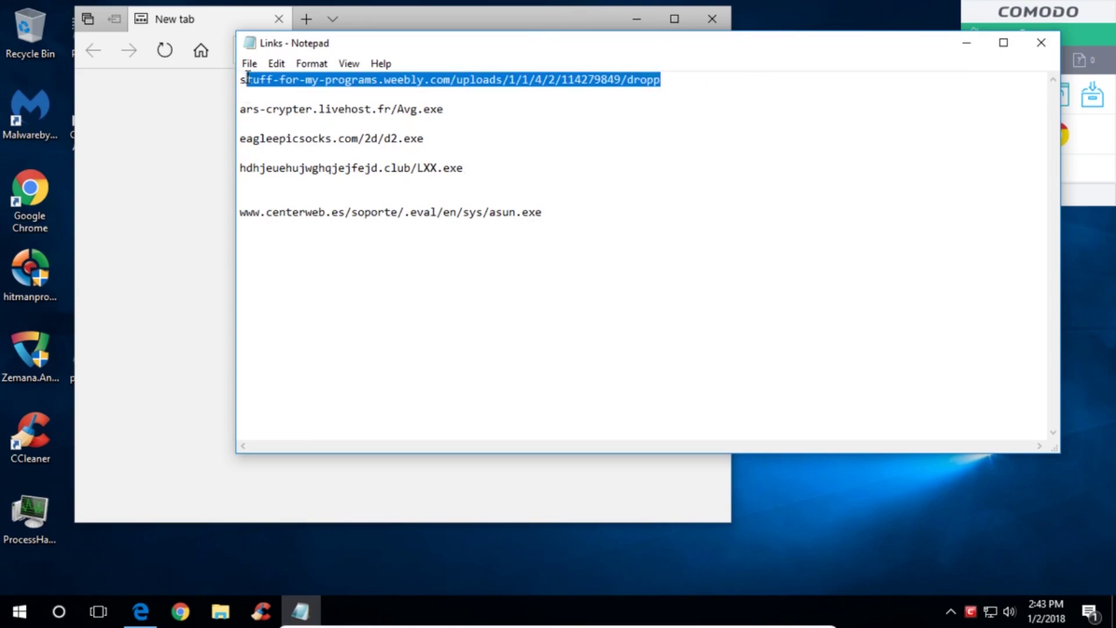
left_click(158, 140)
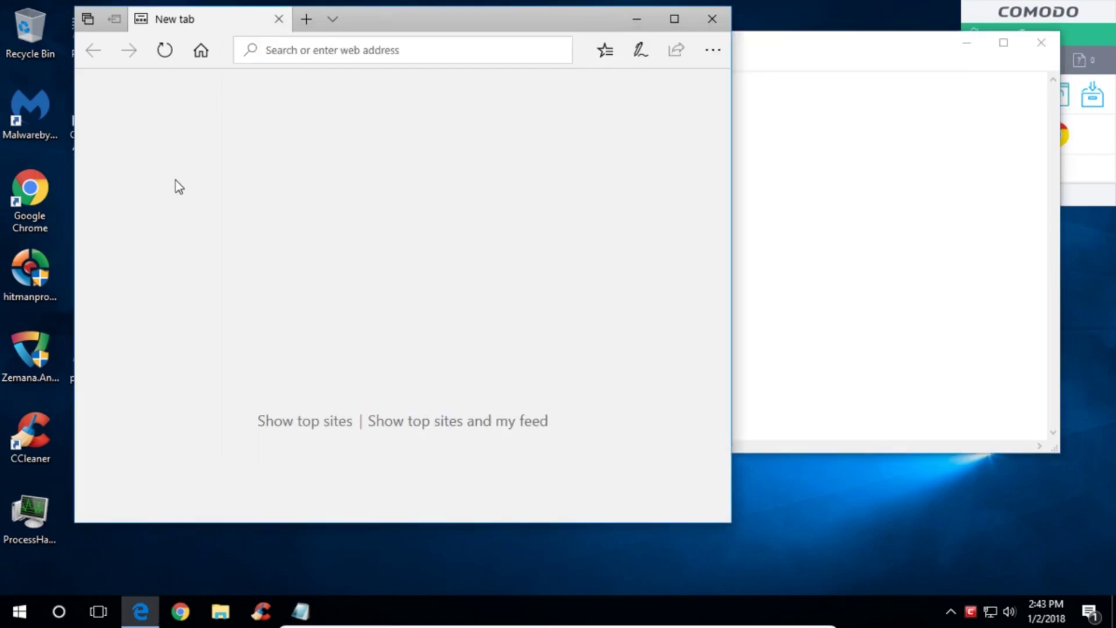
key("ctrl+v")
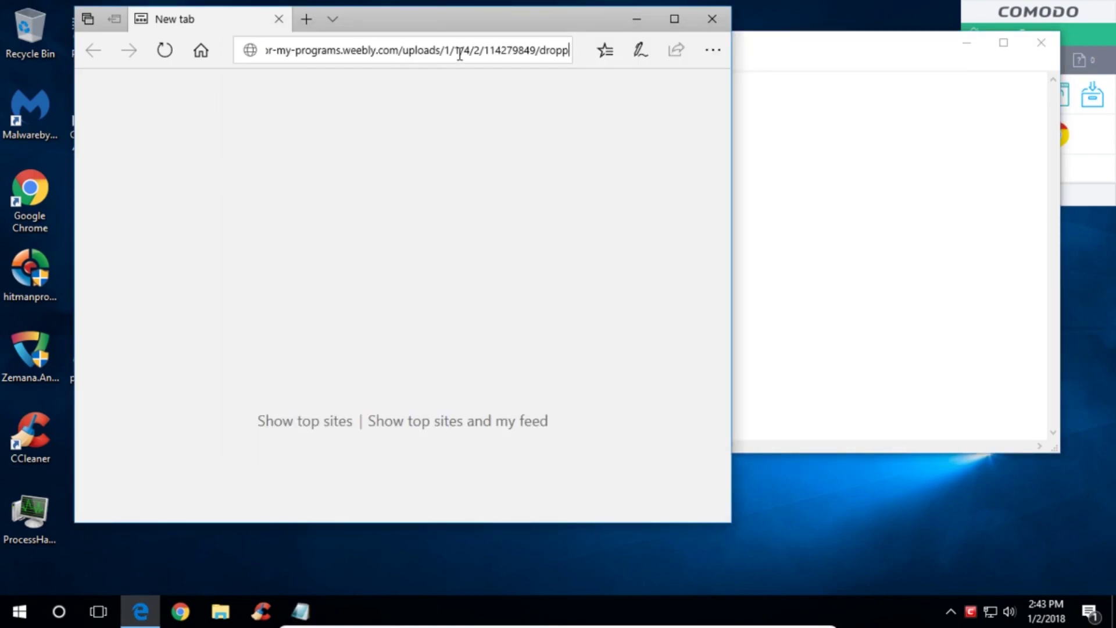
key("Return")
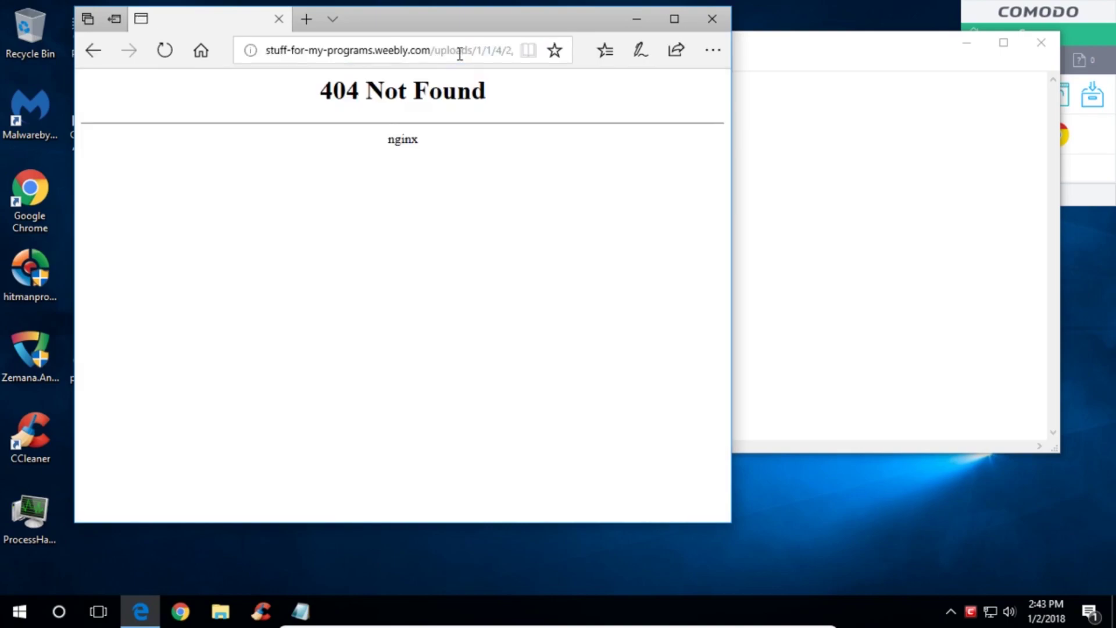
left_click(754, 202)
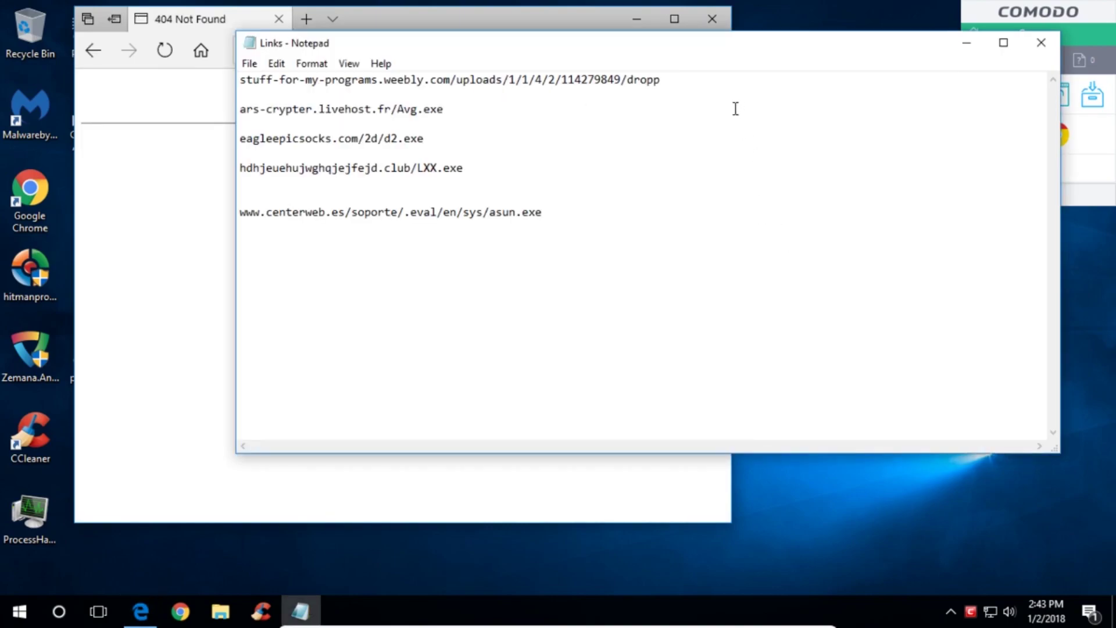
left_click(442, 109)
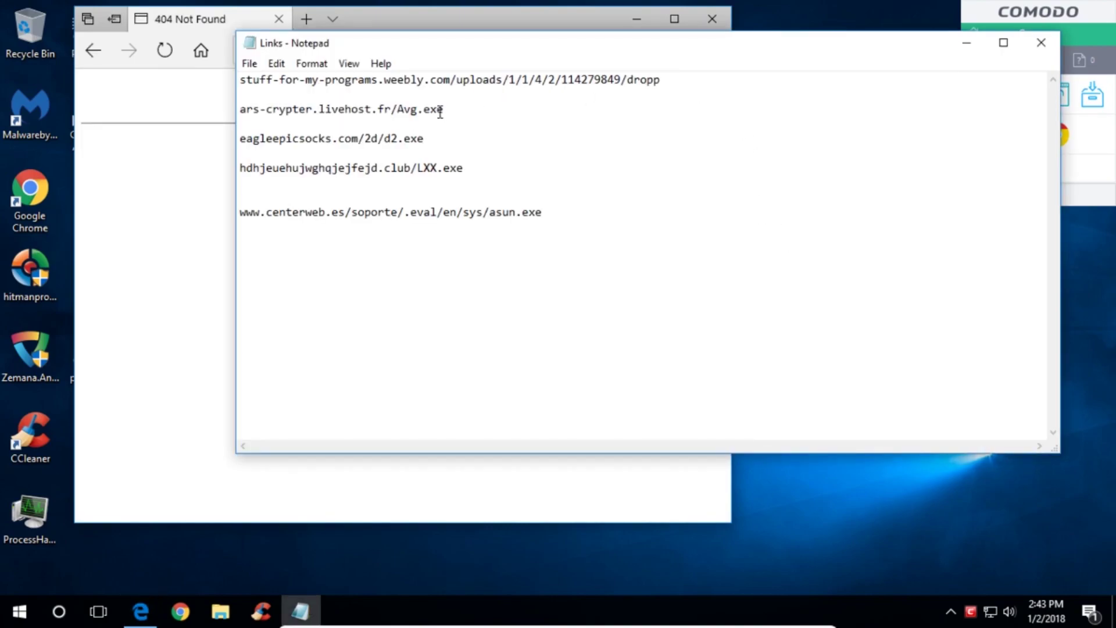
Reopen COMODO from the tray, close the empty Unblock Applications list, and switch to Advanced View
left_click(971, 611)
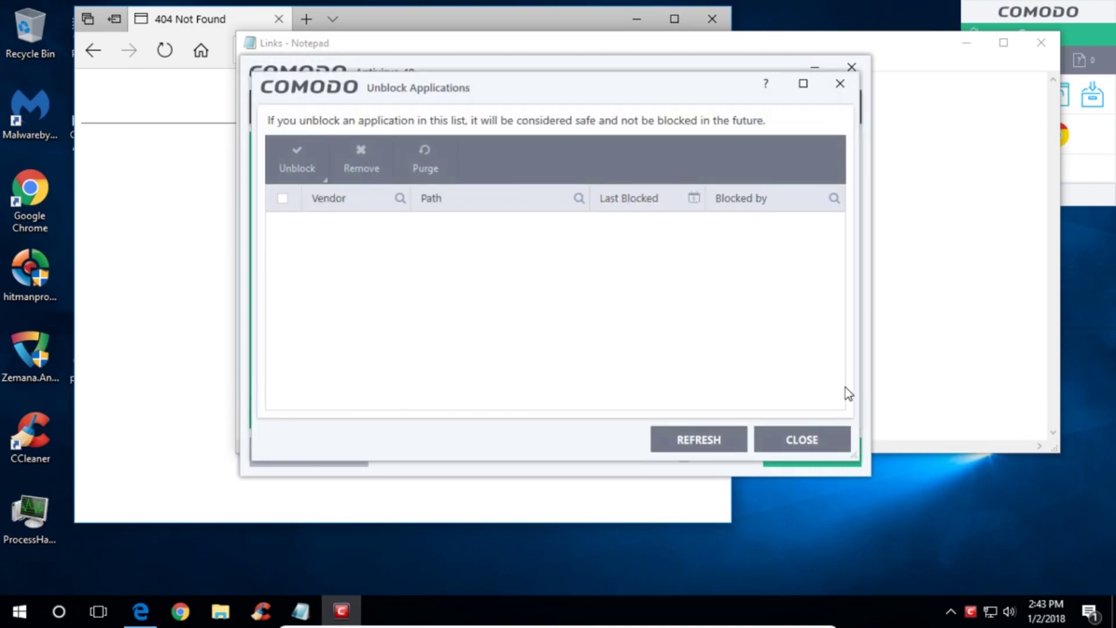
left_click(803, 440)
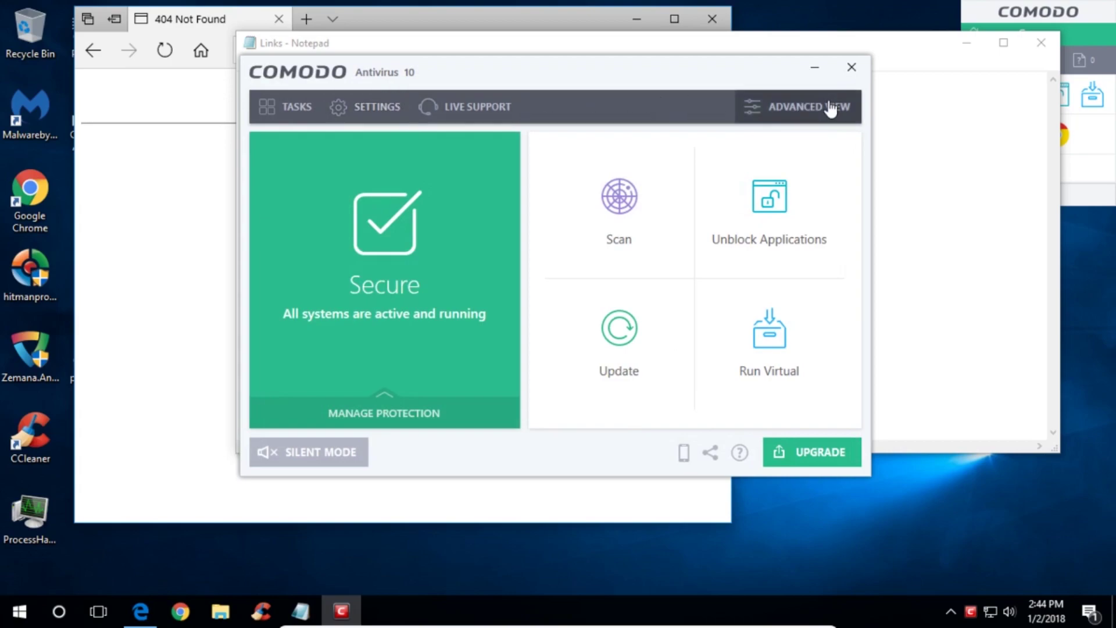
left_click(809, 107)
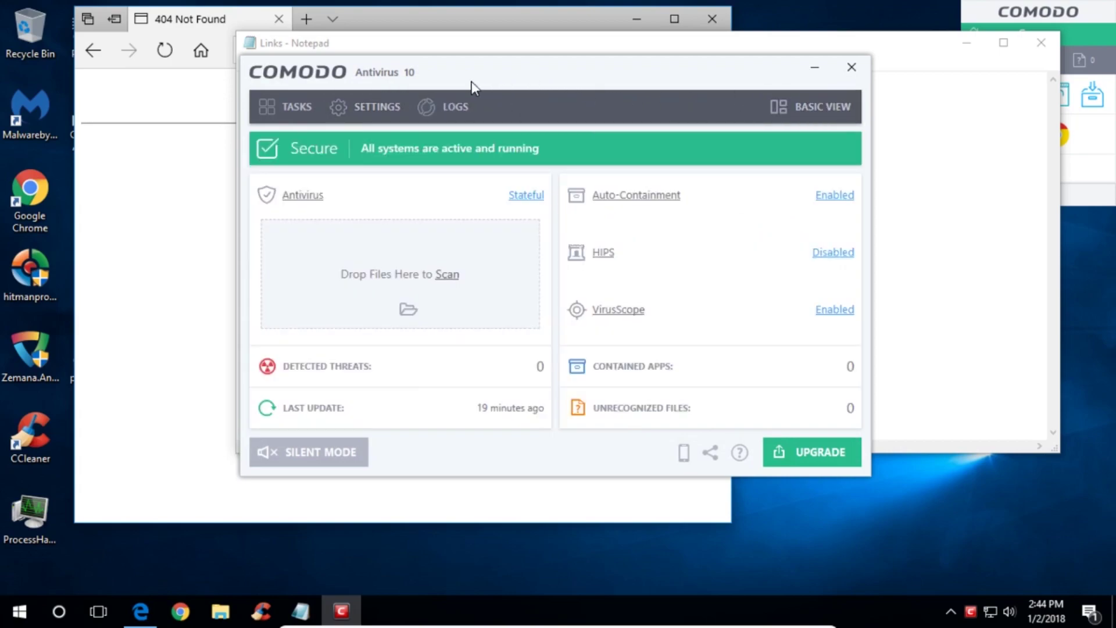
left_click_drag(504, 75, 663, 63)
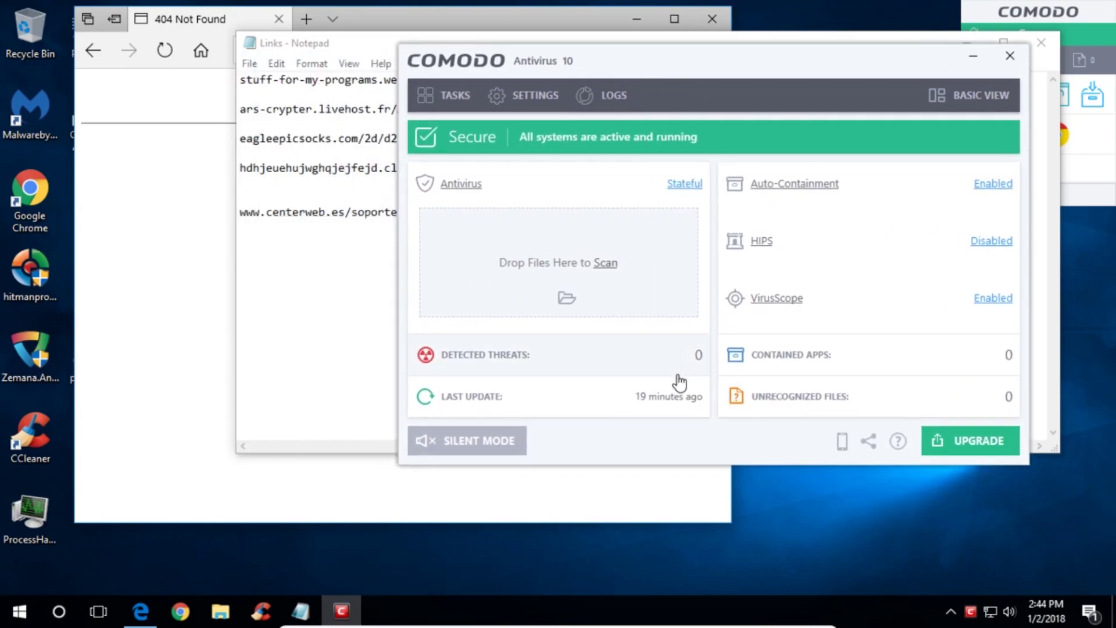
Run the Last Update check, confirming signature and recognizer databases are current
left_click(664, 400)
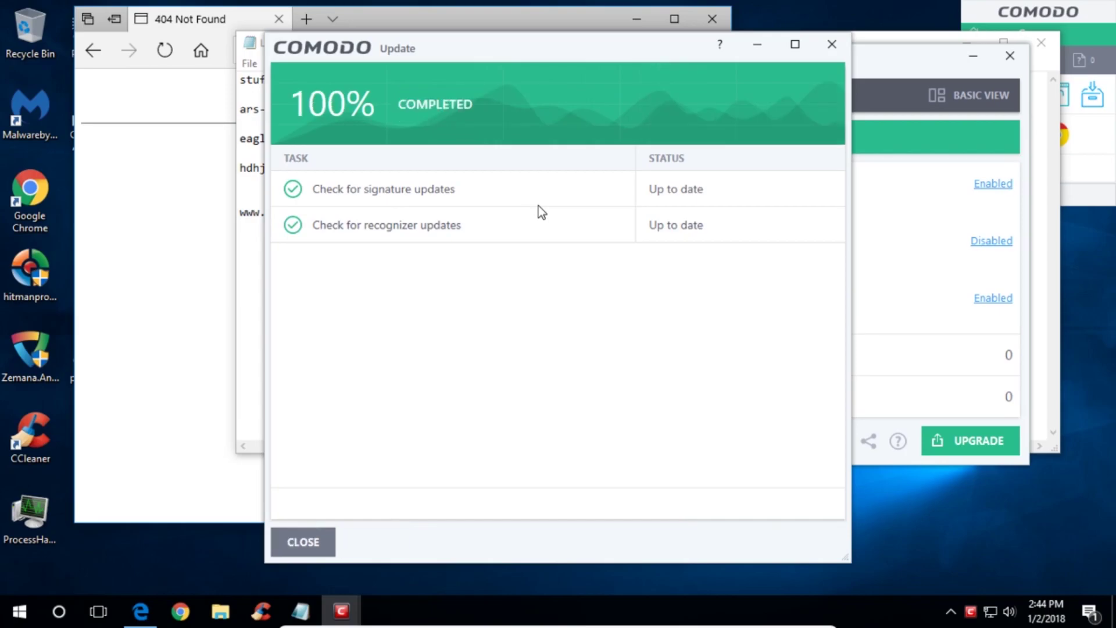
left_click(833, 46)
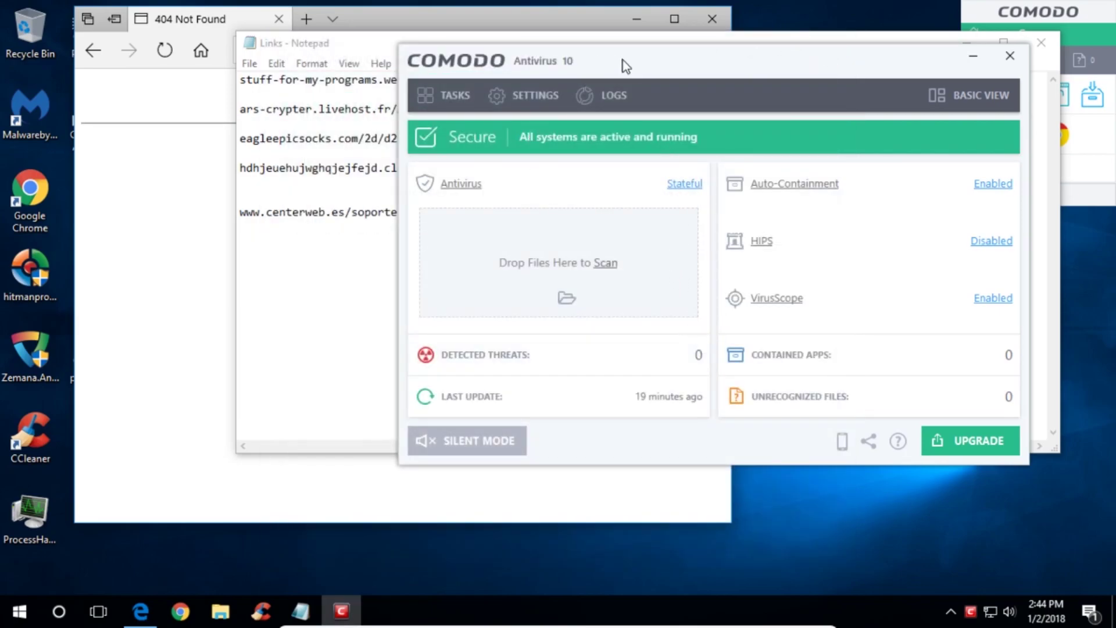
left_click_drag(624, 65, 664, 55)
Load the ars-crypter Avg.exe link in Edge and save the download
key("alt+Tab")
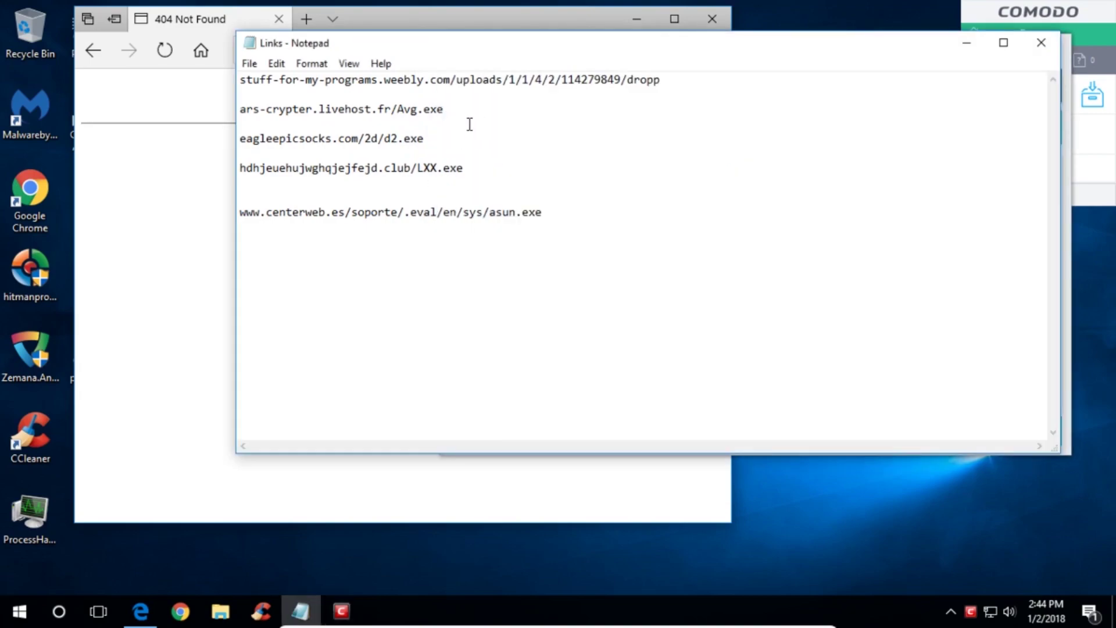
left_click_drag(447, 110, 238, 109)
key("ctrl+c")
left_click(133, 170)
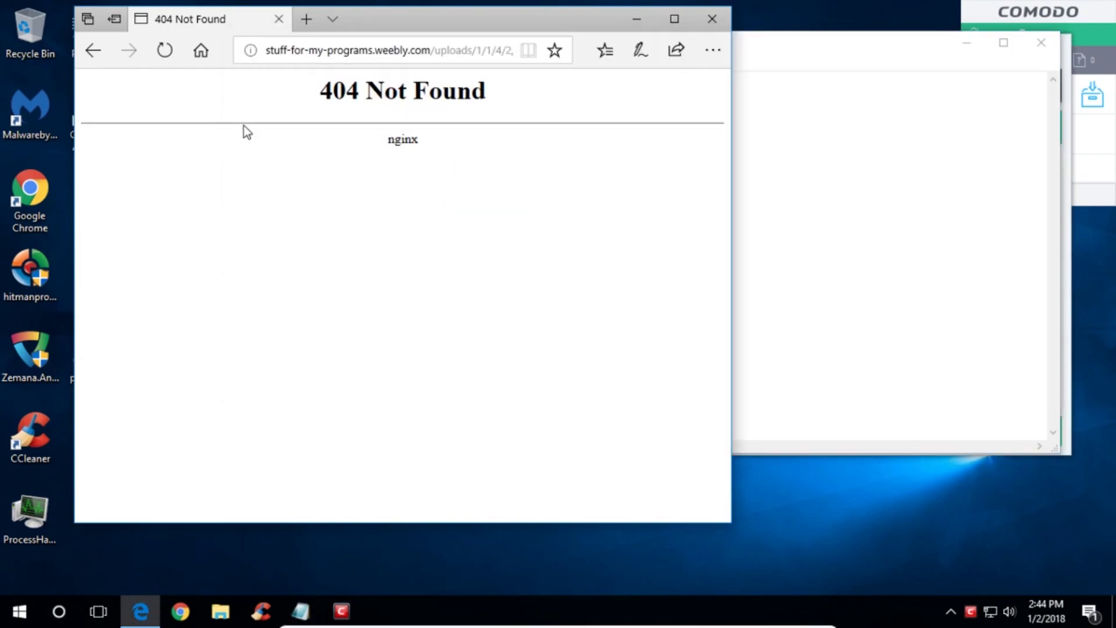
left_click(404, 50)
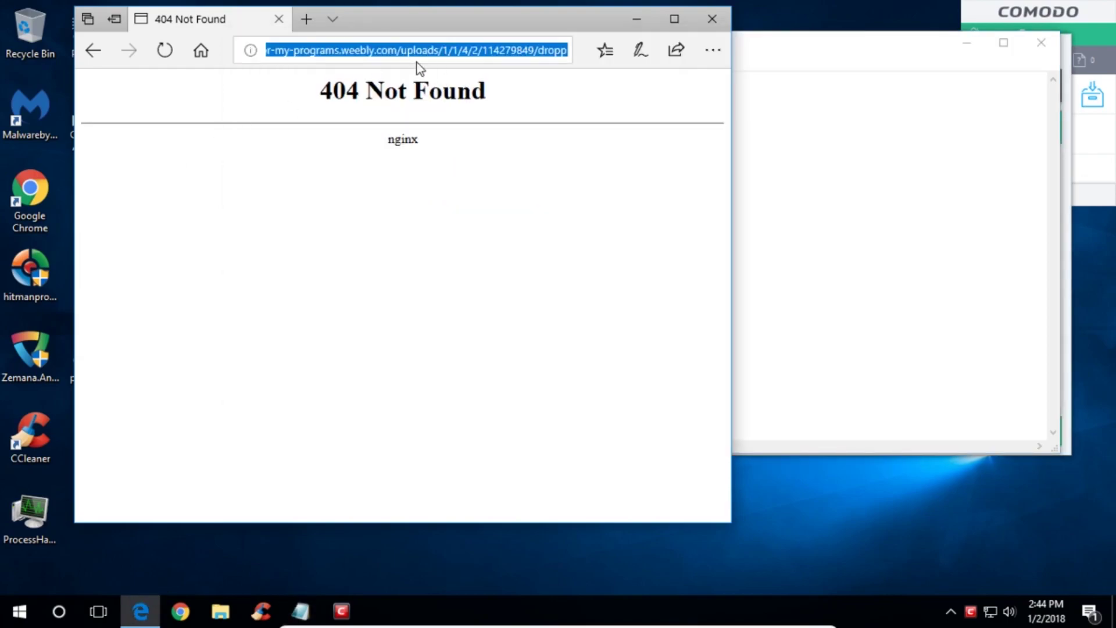
key("ctrl+v")
key("Return")
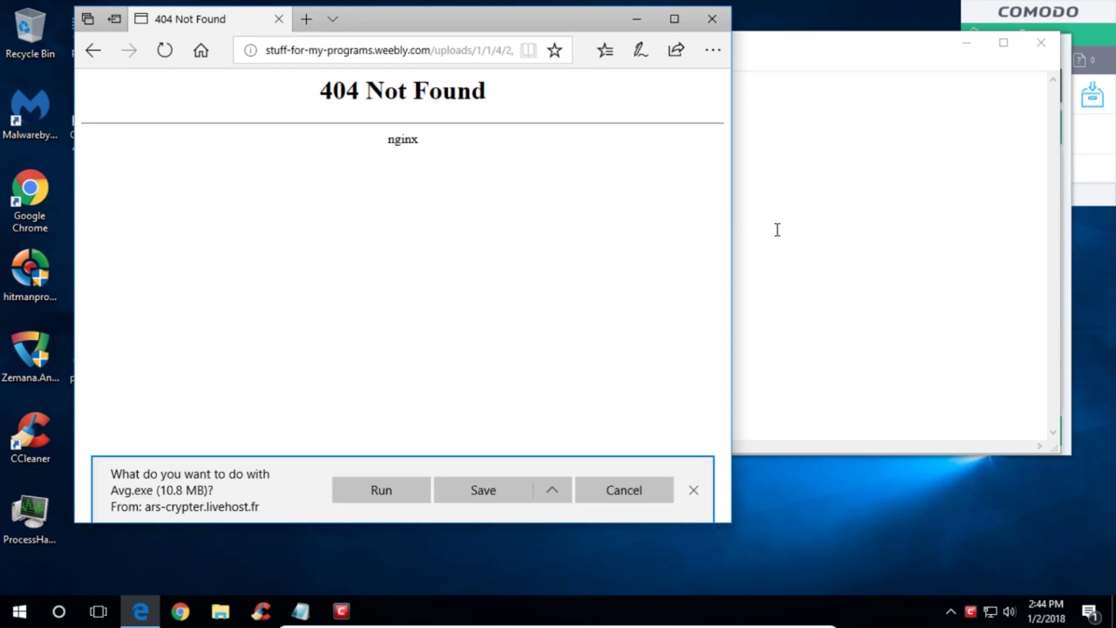
left_click(483, 490)
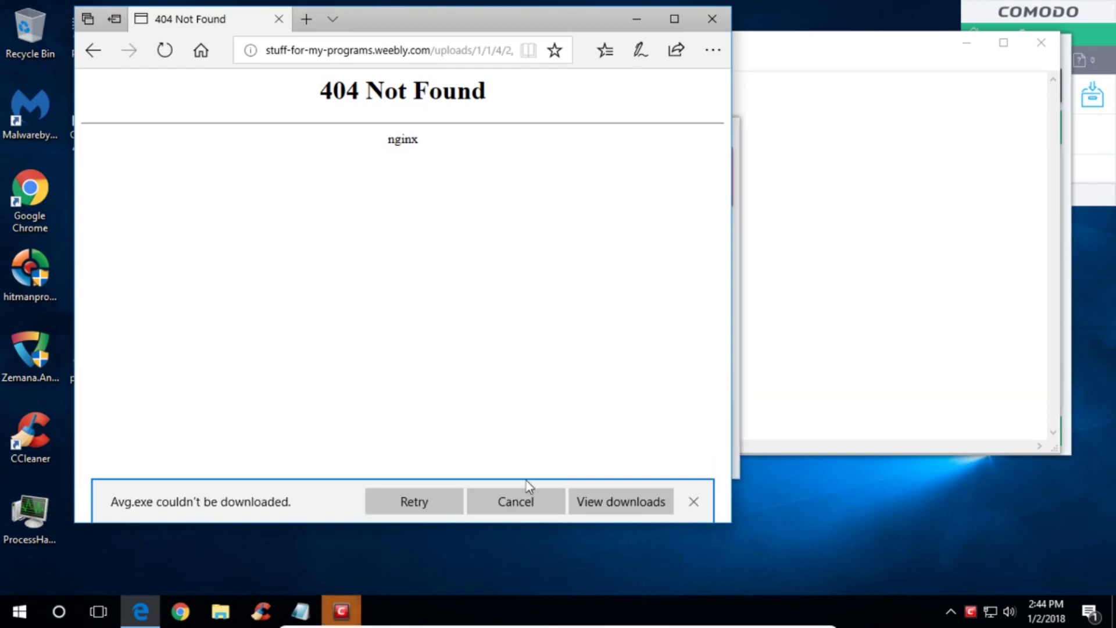
Move COMODO's detection alert aside and decline its expert assistance offer
mouse_move(341, 611)
left_click(438, 545)
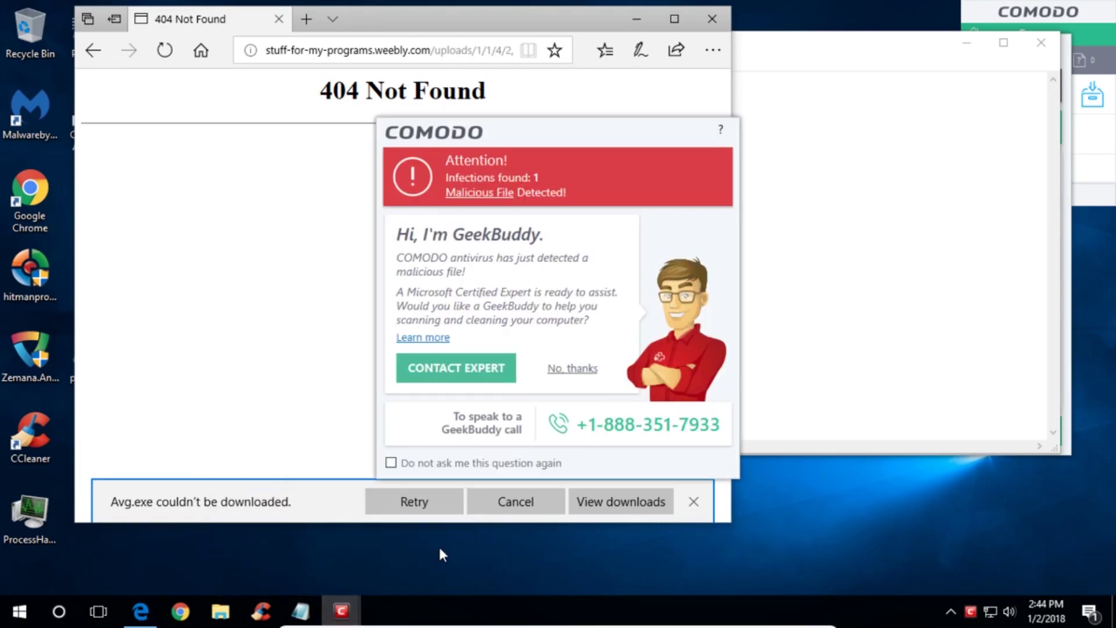
left_click_drag(527, 137, 843, 75)
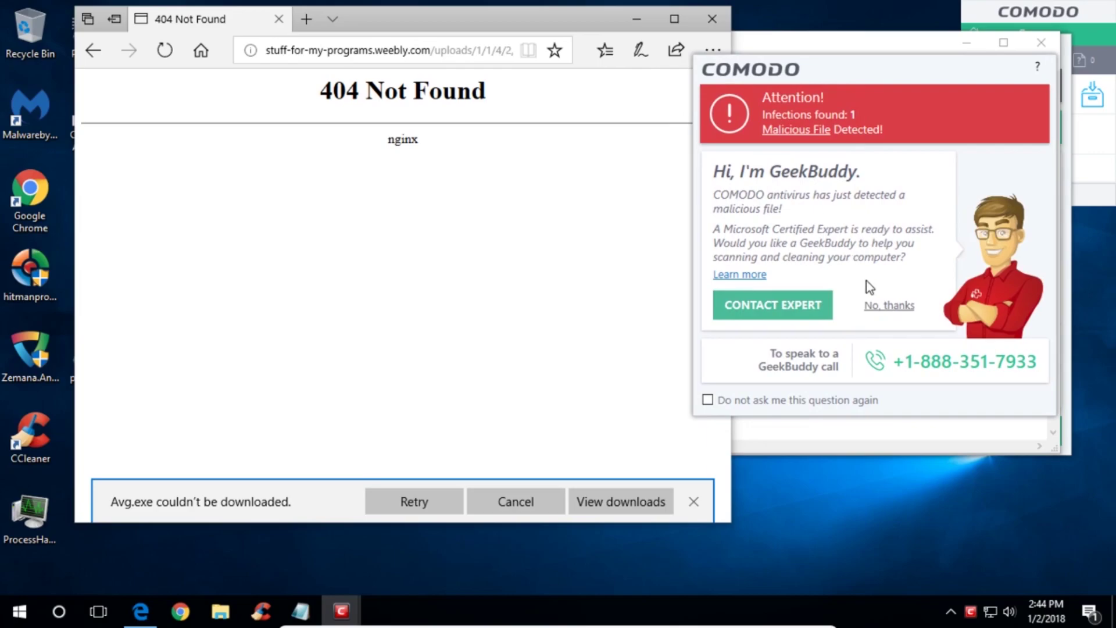
left_click(893, 307)
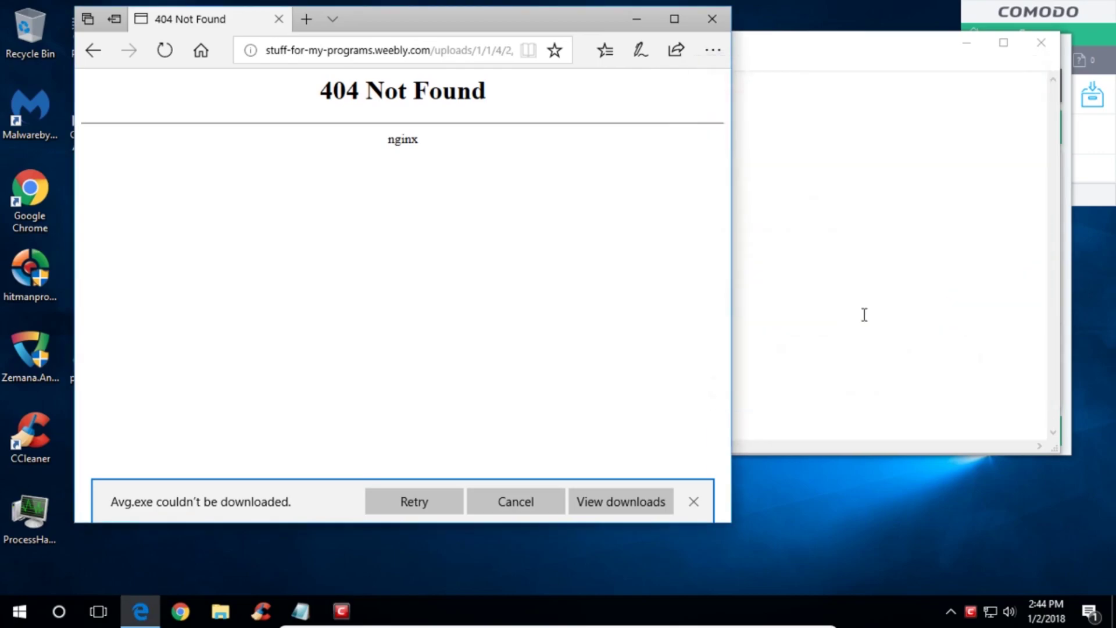
left_click(892, 301)
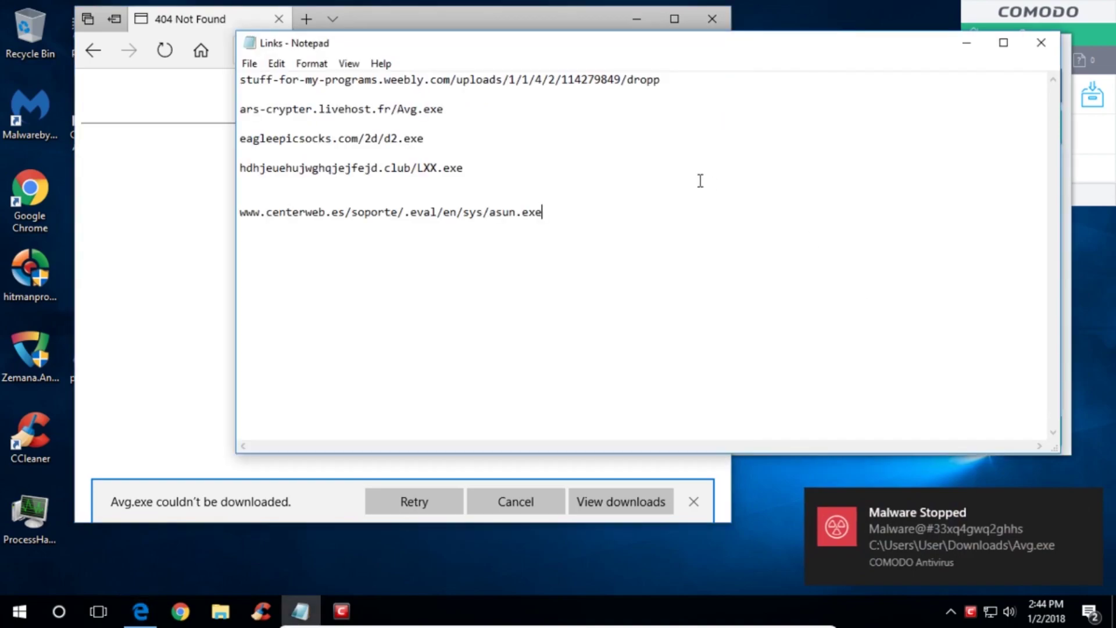
Load the eagleepicsocks d2.exe link in Edge and save the download
left_click_drag(426, 138, 239, 137)
key("ctrl+c")
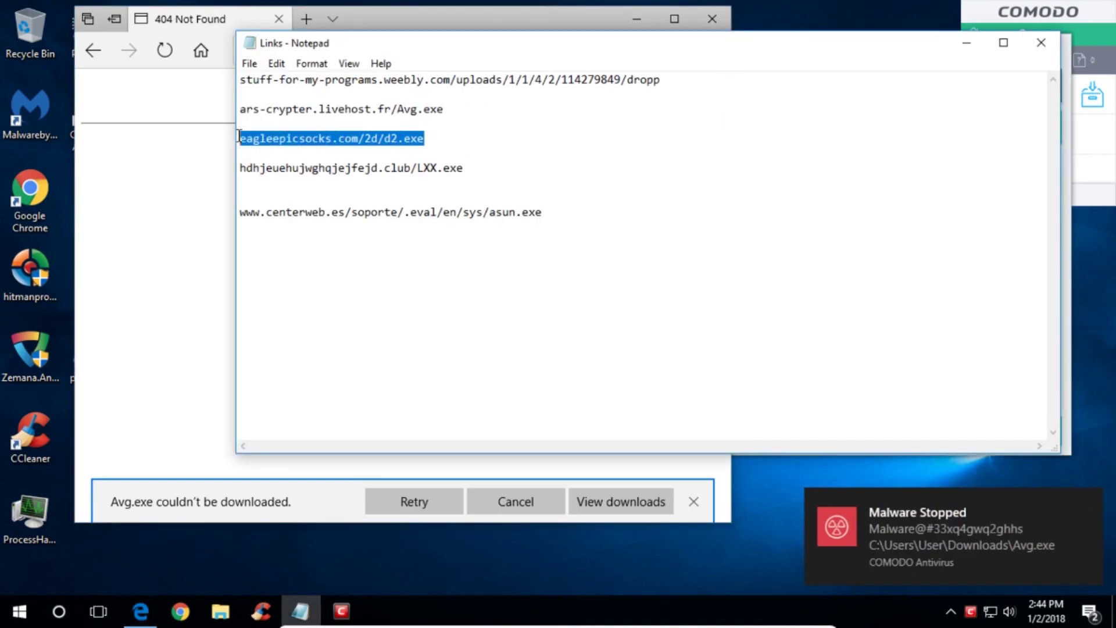
left_click(200, 170)
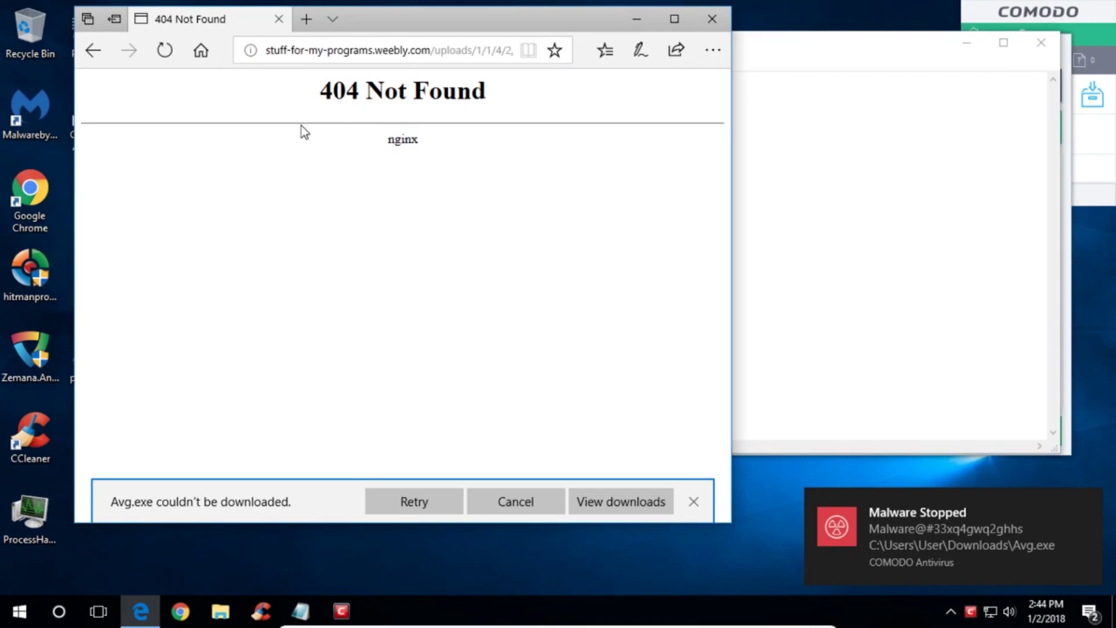
left_click(419, 50)
key("ctrl+v")
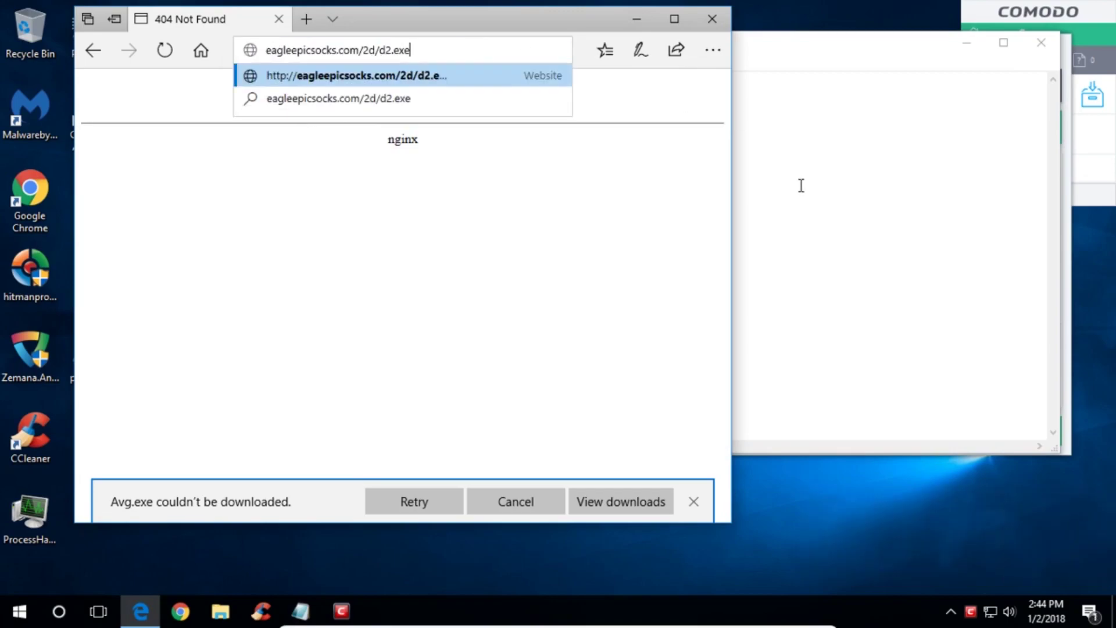
key("Return")
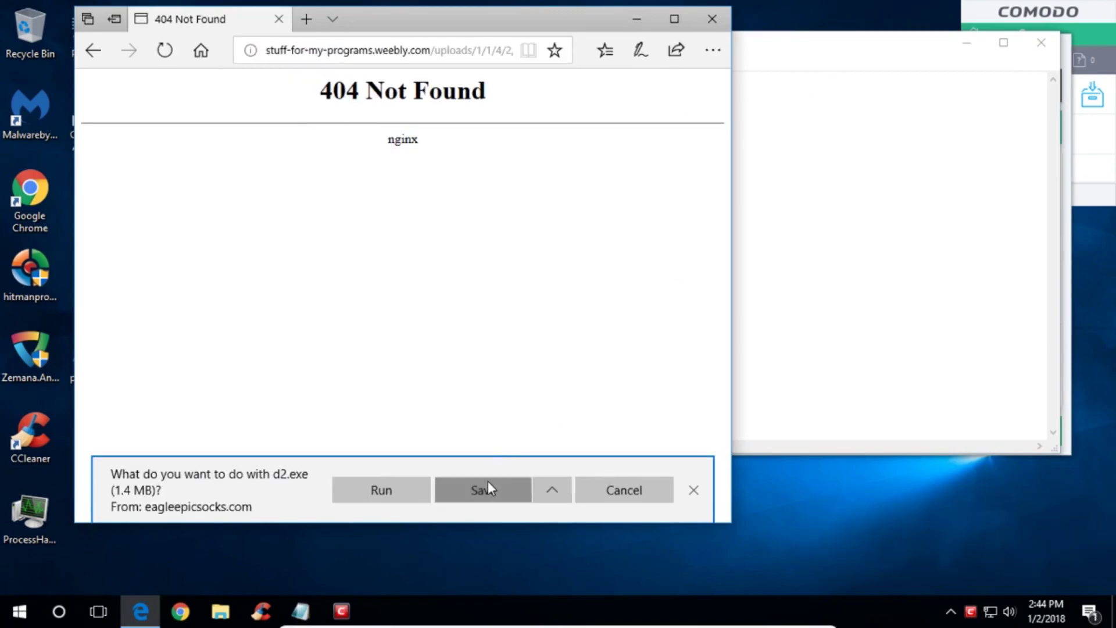
left_click(487, 481)
Back in the notes, reselect the d2.exe link, then select the LXX.exe link
left_click(890, 87)
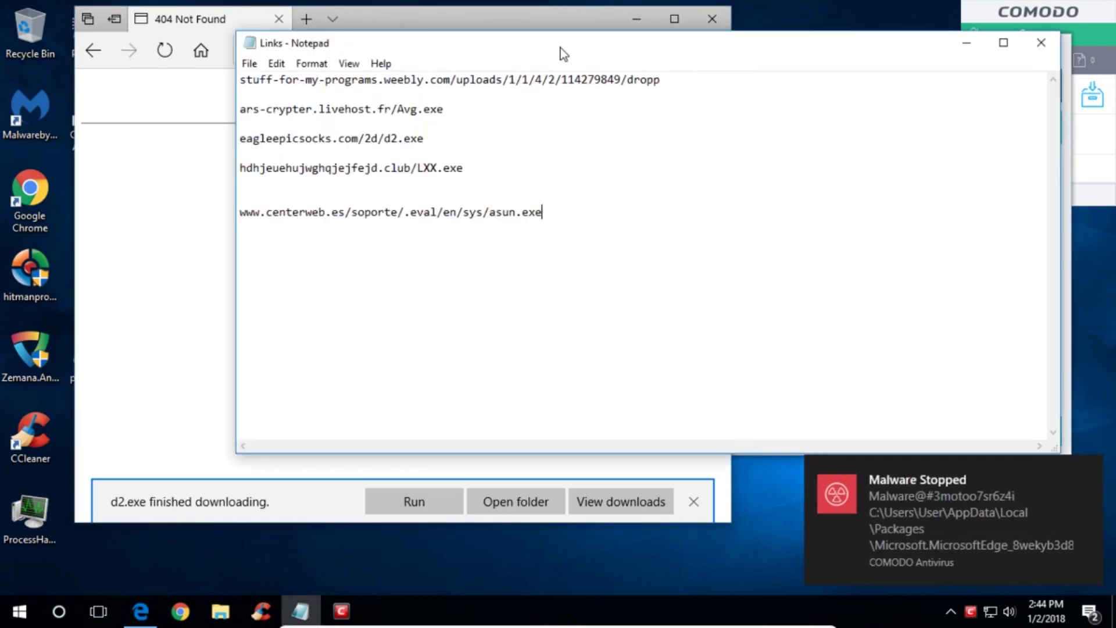
left_click_drag(425, 138, 244, 140)
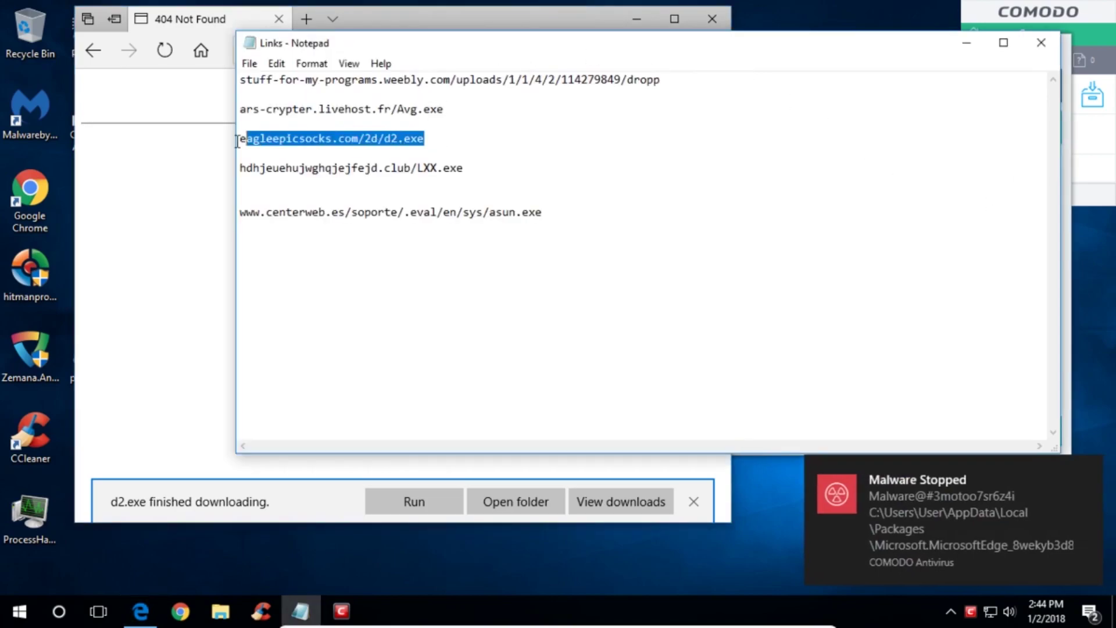
left_click_drag(464, 169, 199, 171)
key("ctrl+c")
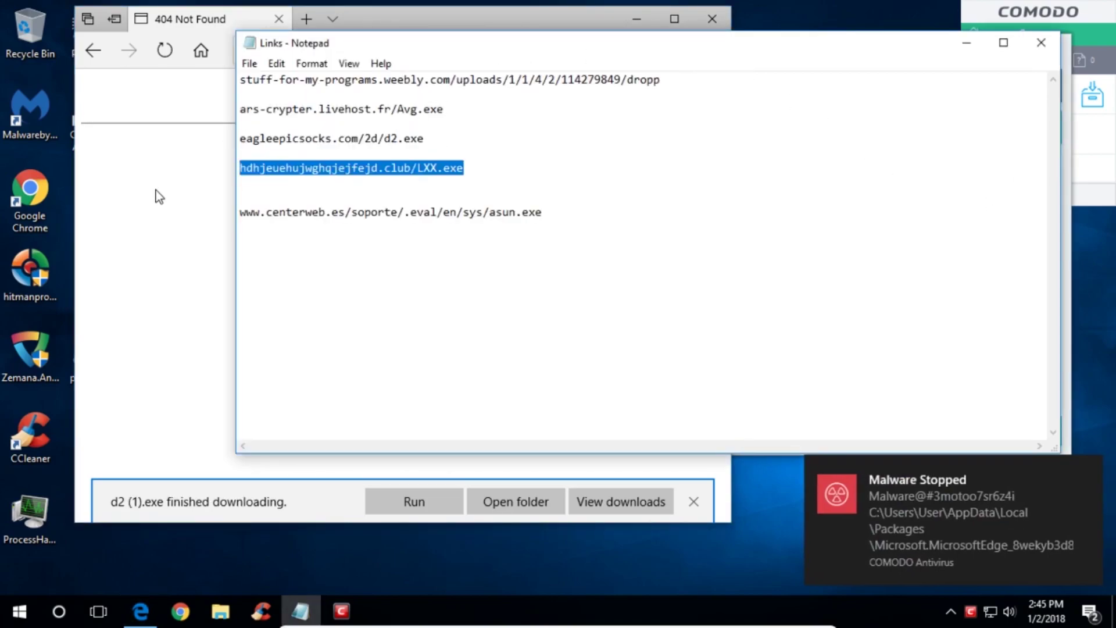
Load the LXX.exe link in Edge and save the download
left_click(172, 208)
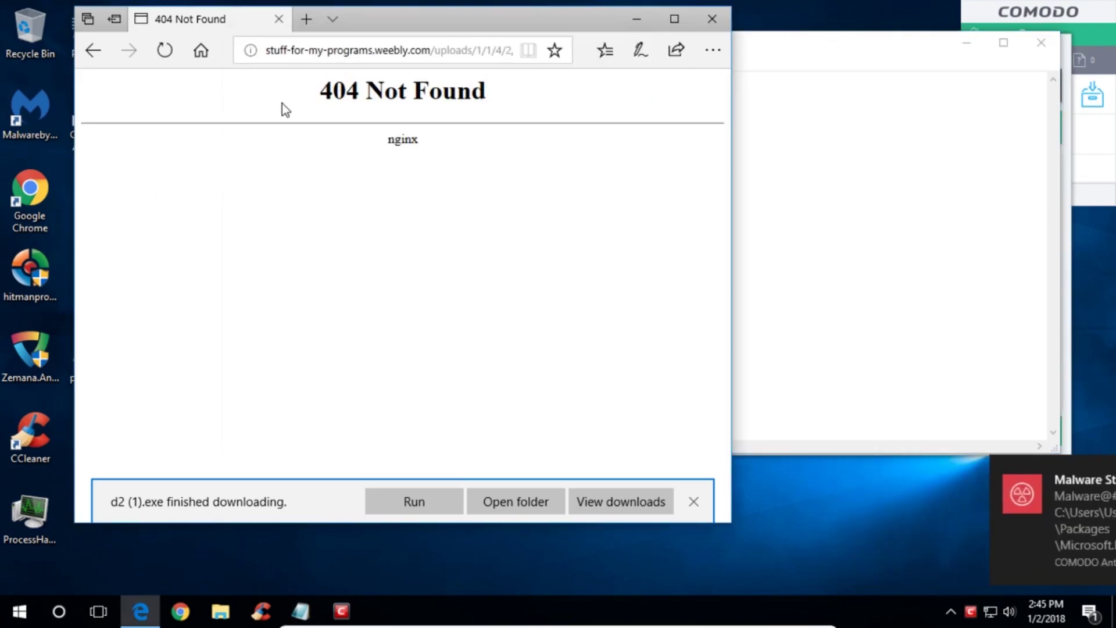
left_click(289, 50)
key("ctrl+v")
key("Return")
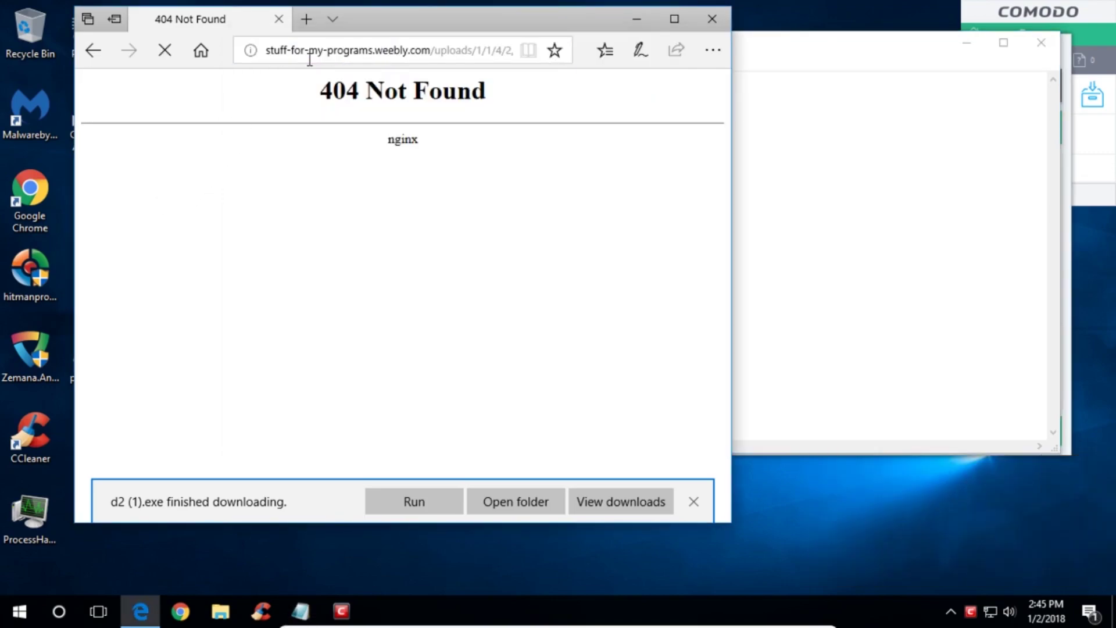
left_click(482, 490)
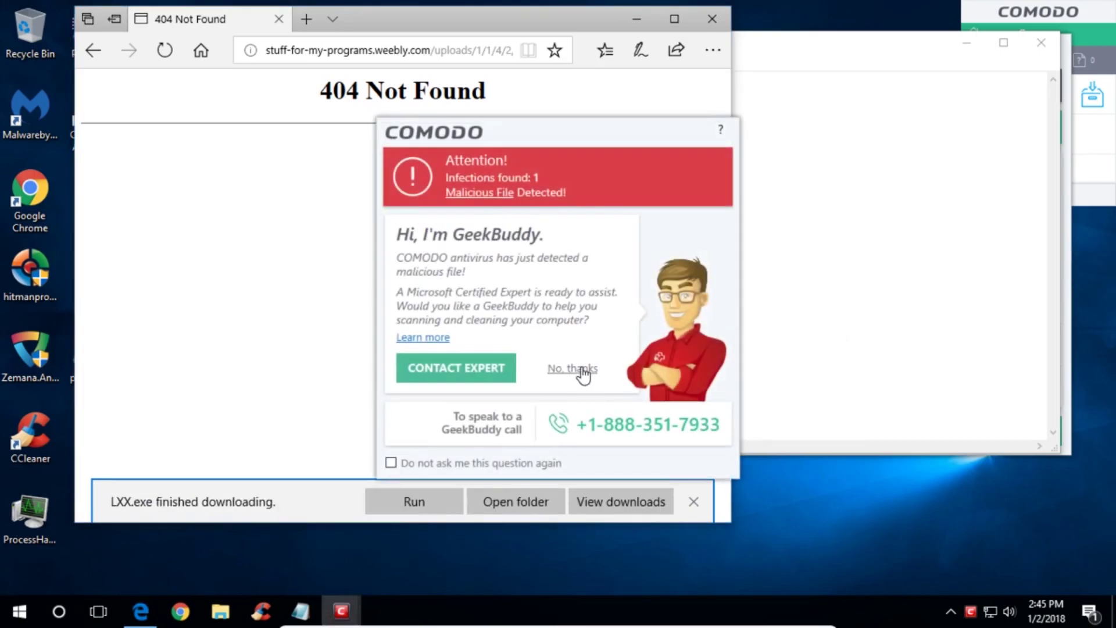
Decline COMODO's expert help and select the centerweb asun.exe link in the notes
left_click(573, 368)
left_click(864, 288)
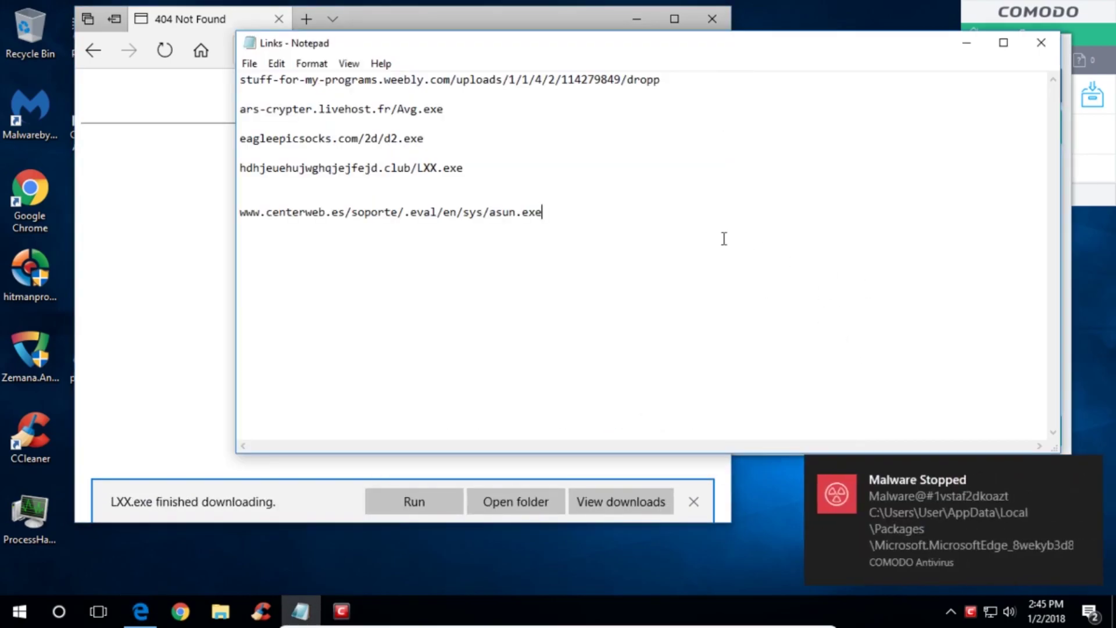
left_click_drag(543, 212, 209, 220)
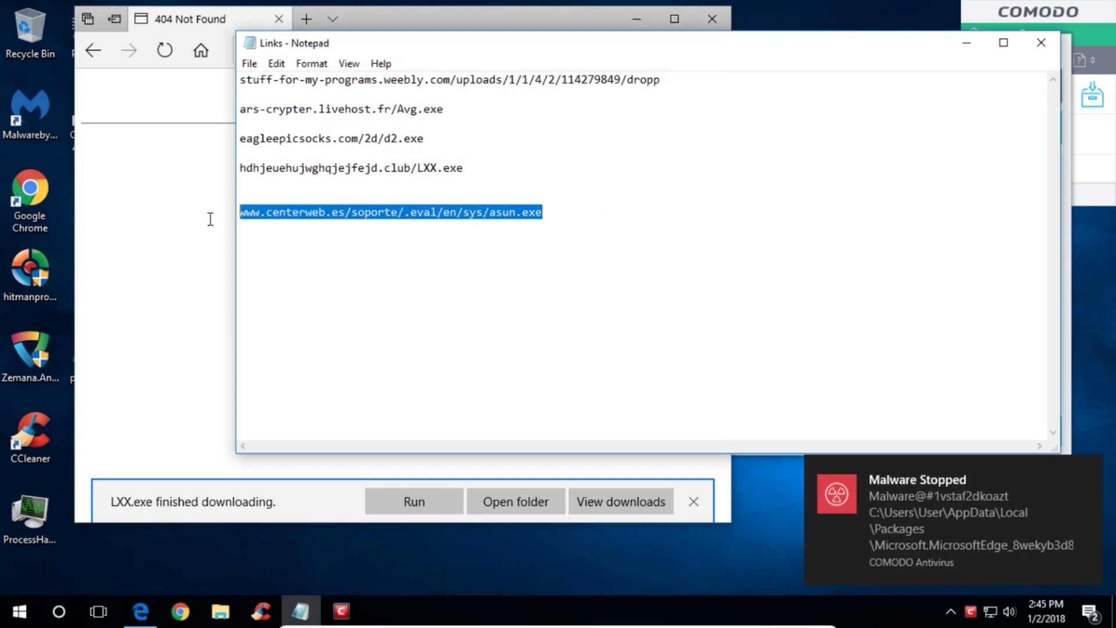
Load the asun.exe link in Edge and save the download
key("ctrl+c")
left_click(145, 195)
left_click(361, 50)
key("ctrl+v")
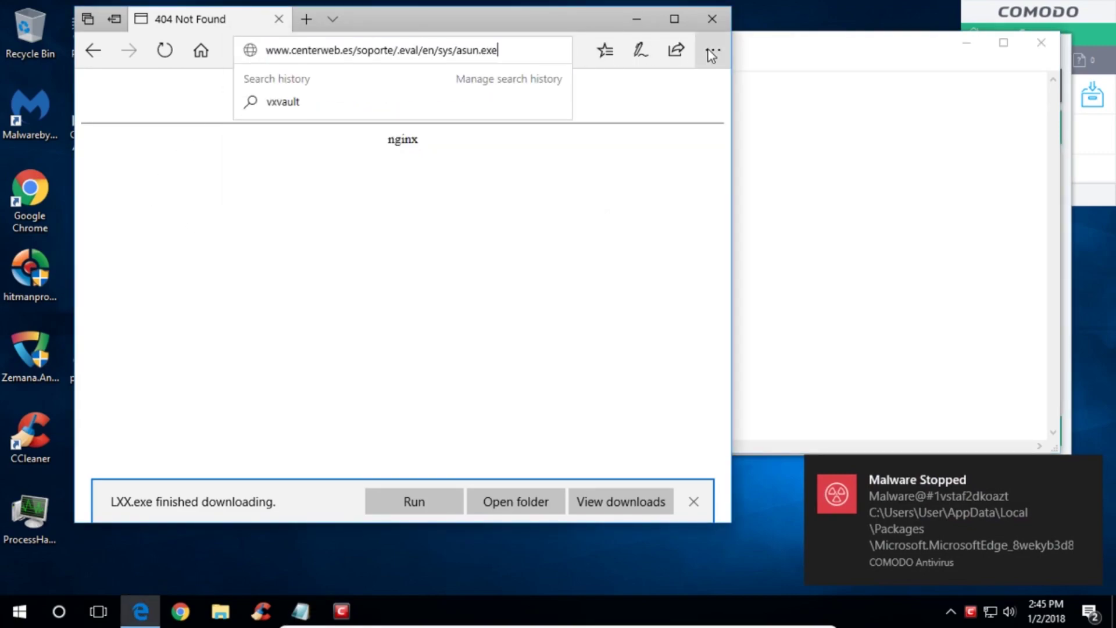
key("Return")
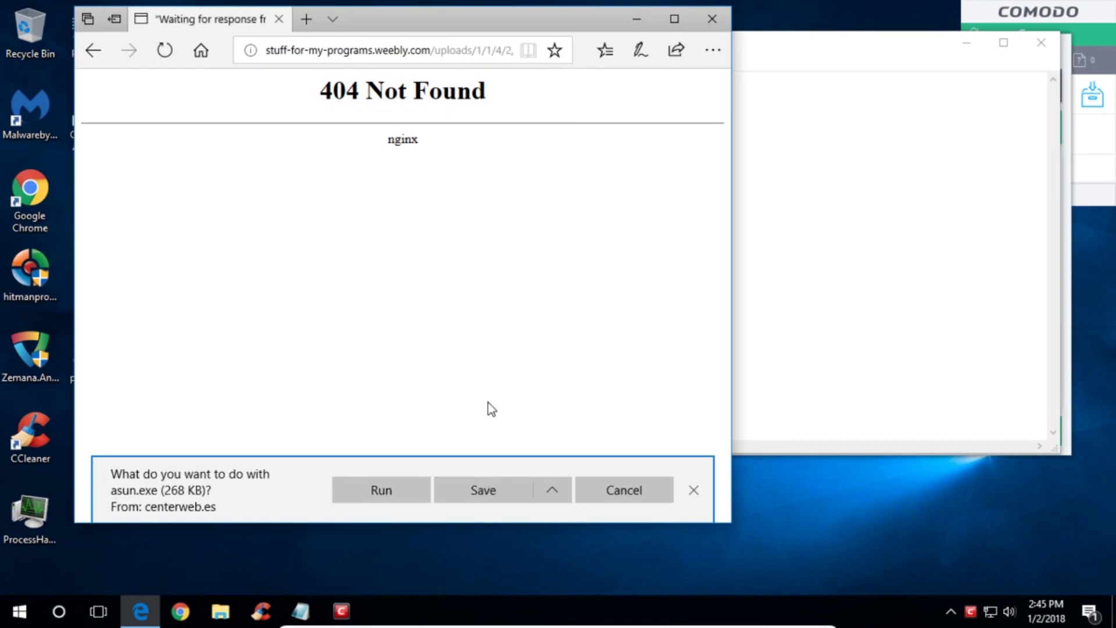
left_click(484, 490)
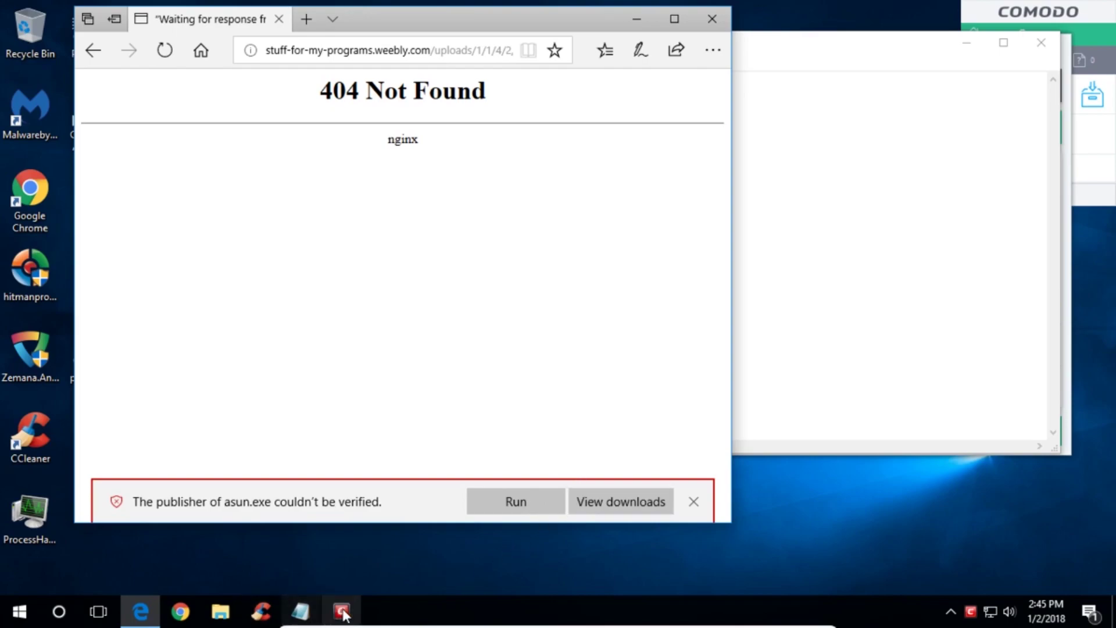
Run asun.exe despite the security warning, dismiss the access error, then close COMODO and Edge
left_click(516, 502)
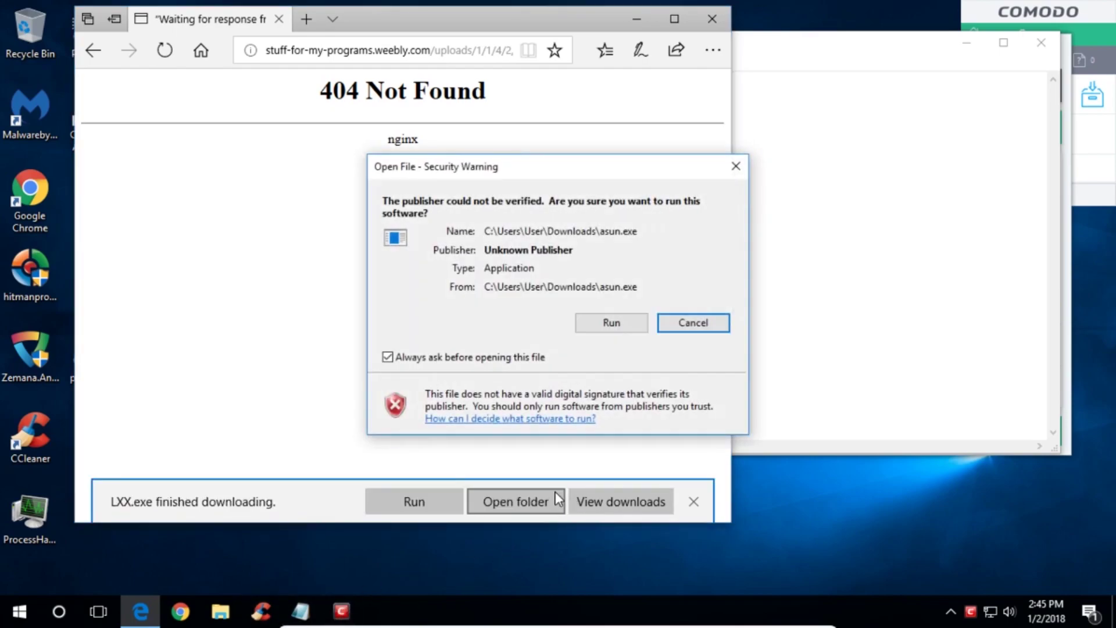
left_click(611, 323)
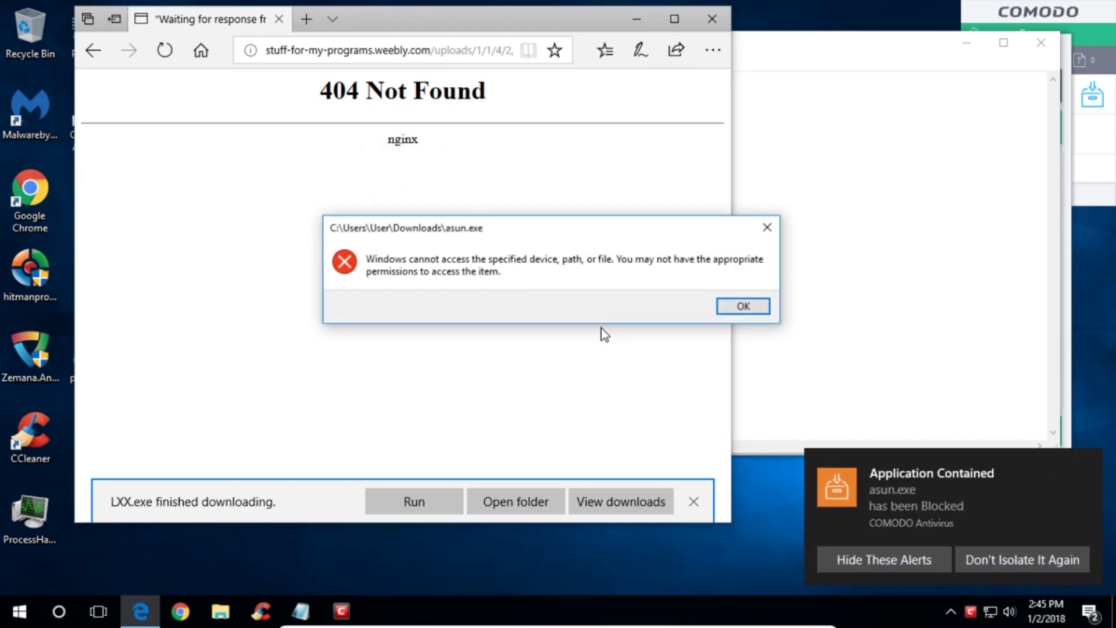
left_click(743, 306)
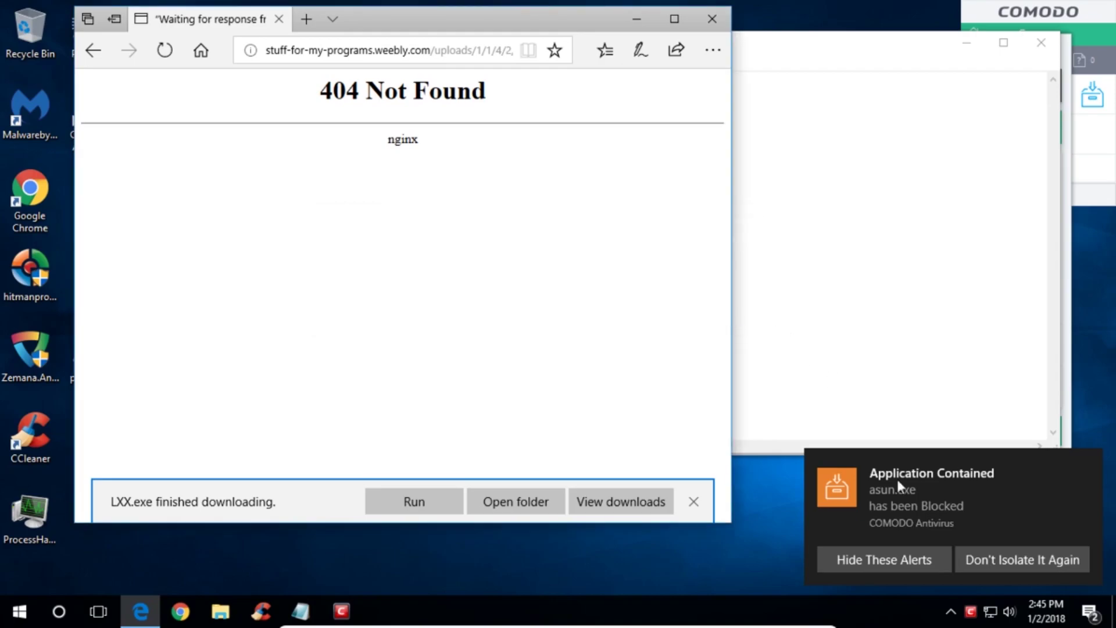
left_click(926, 489)
left_click(1056, 48)
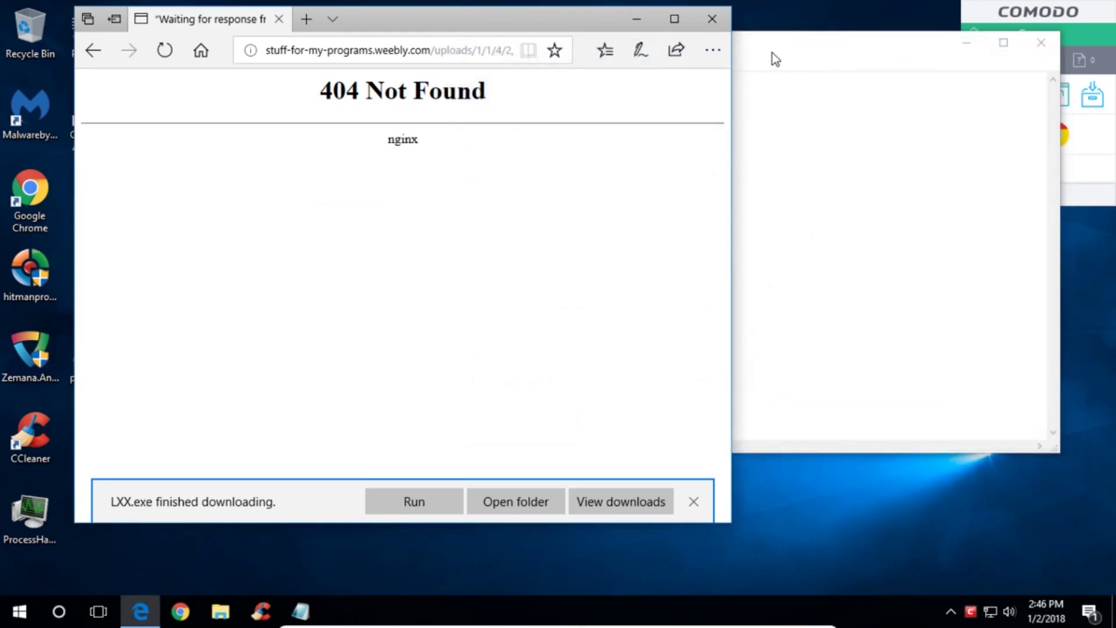
left_click(715, 20)
left_click(699, 202)
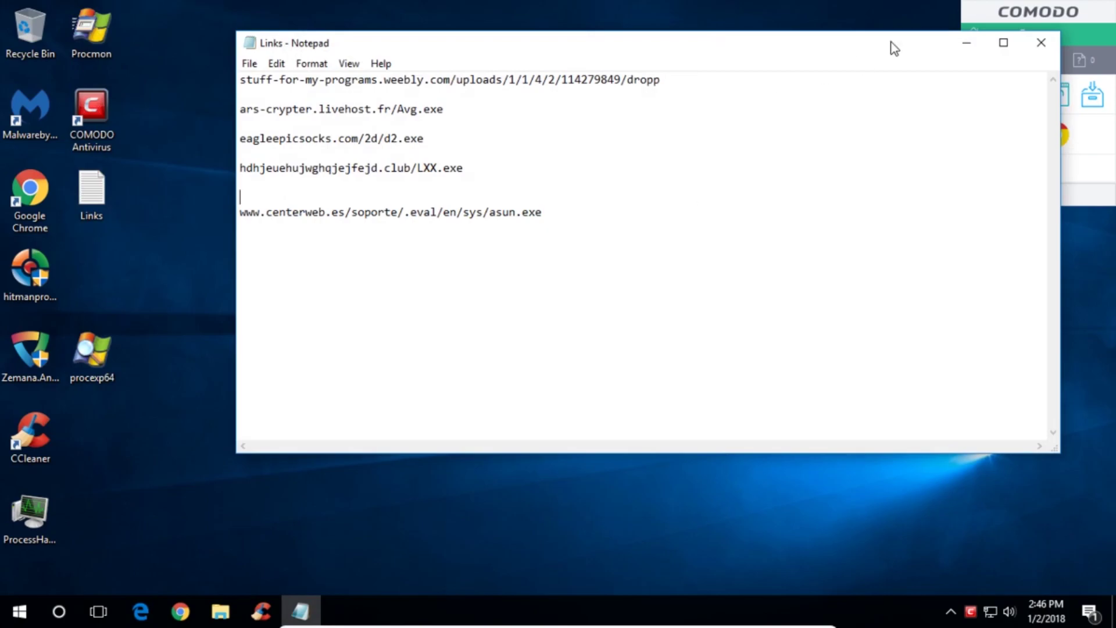
Close Links.txt, view the 153 files in the desktop Malware folder, then close it
left_click(1040, 43)
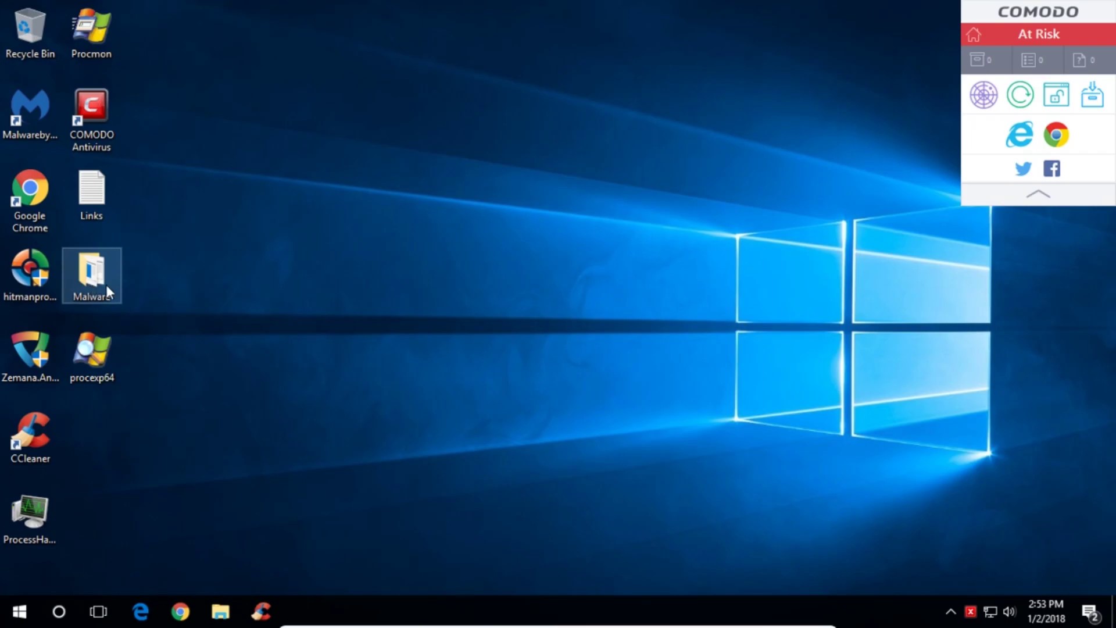
double_click(95, 282)
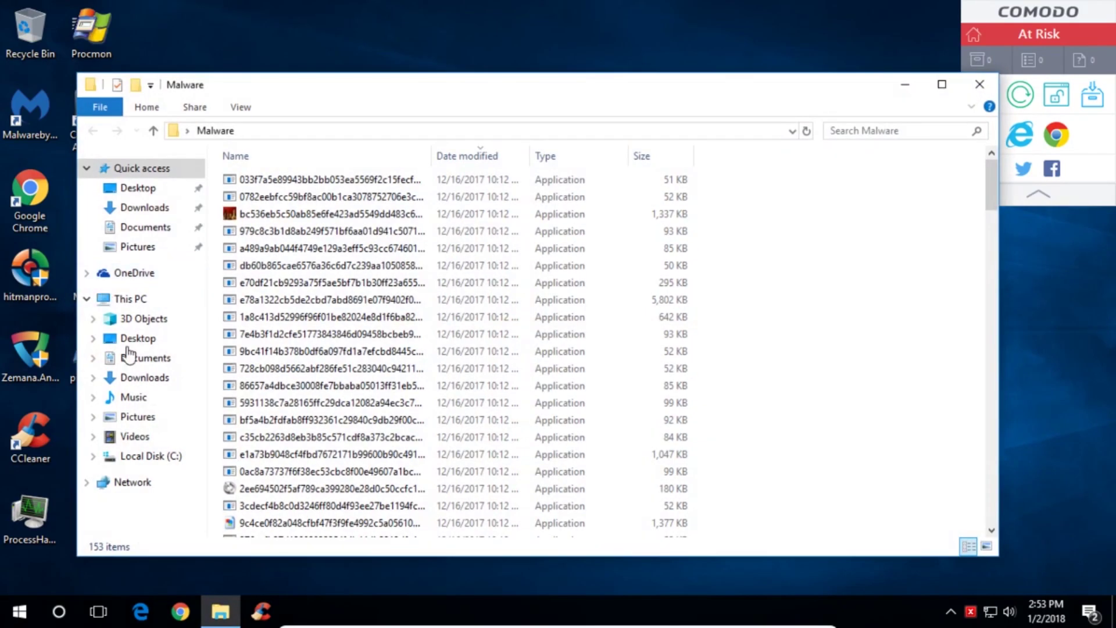
left_click(975, 88)
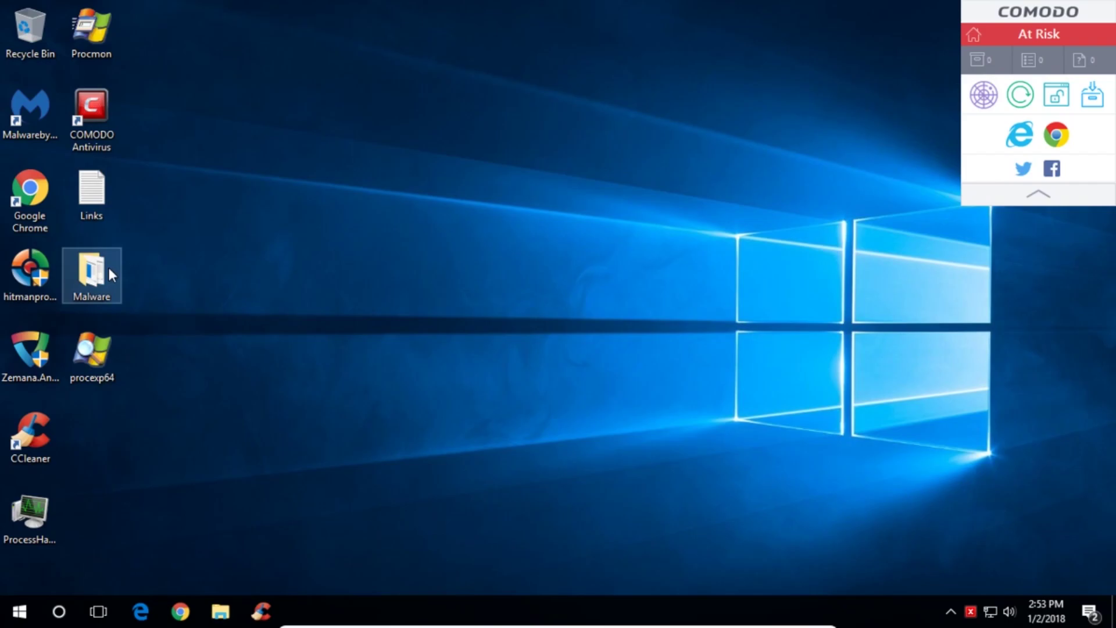
Scan the desktop Malware folder using the context menu's Scan with COMODO antivirus
right_click(96, 292)
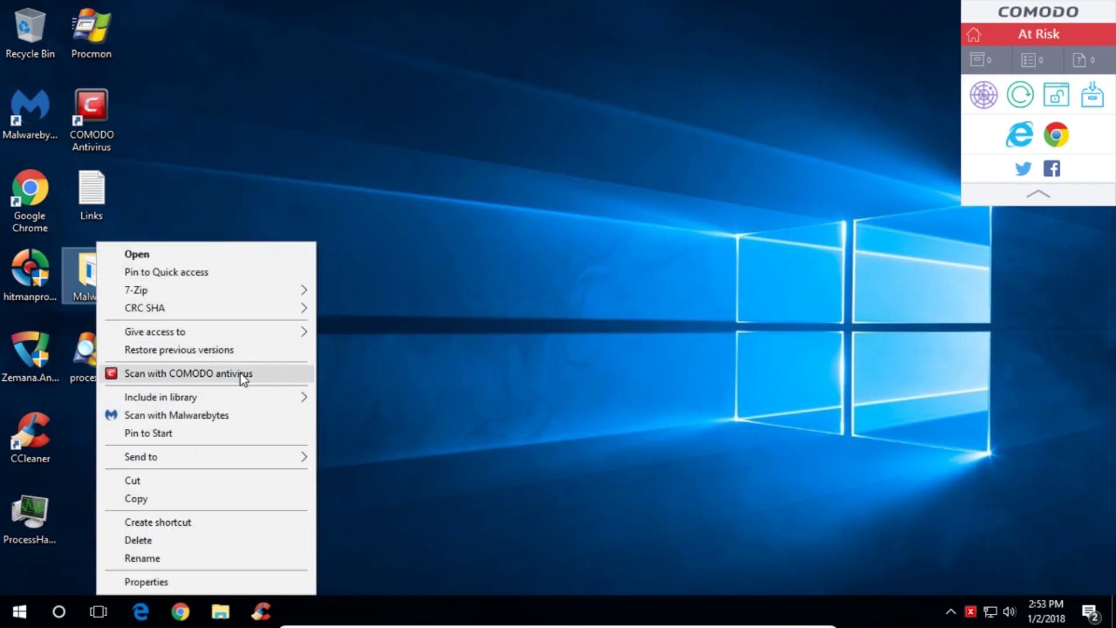
left_click(240, 374)
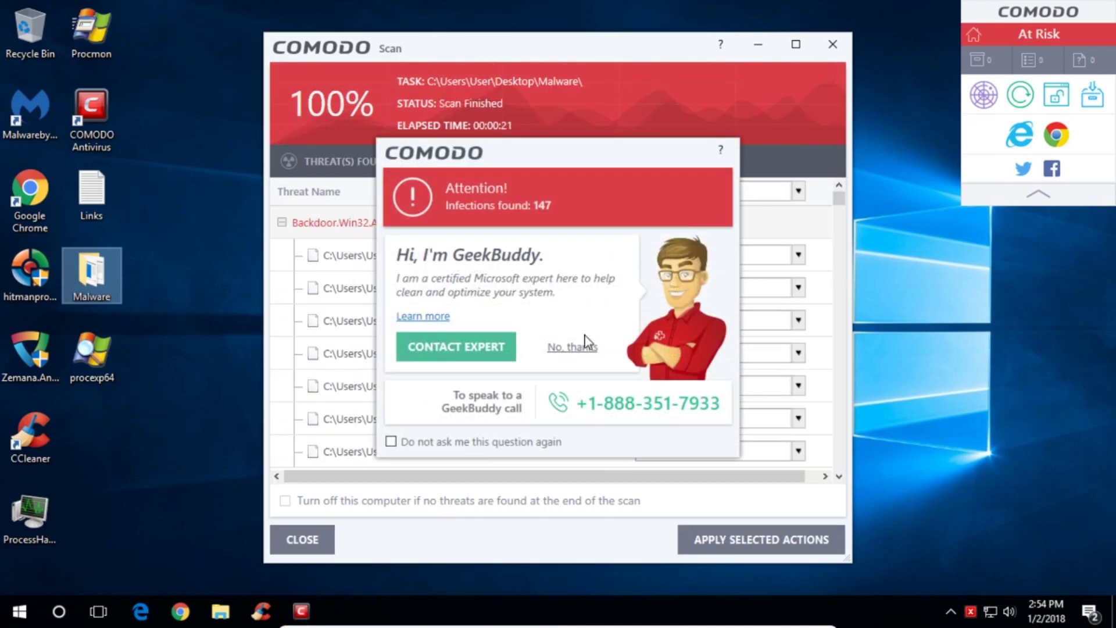
Decline GeekBuddy, keep Clean as the action for all threats, and apply it
left_click(572, 347)
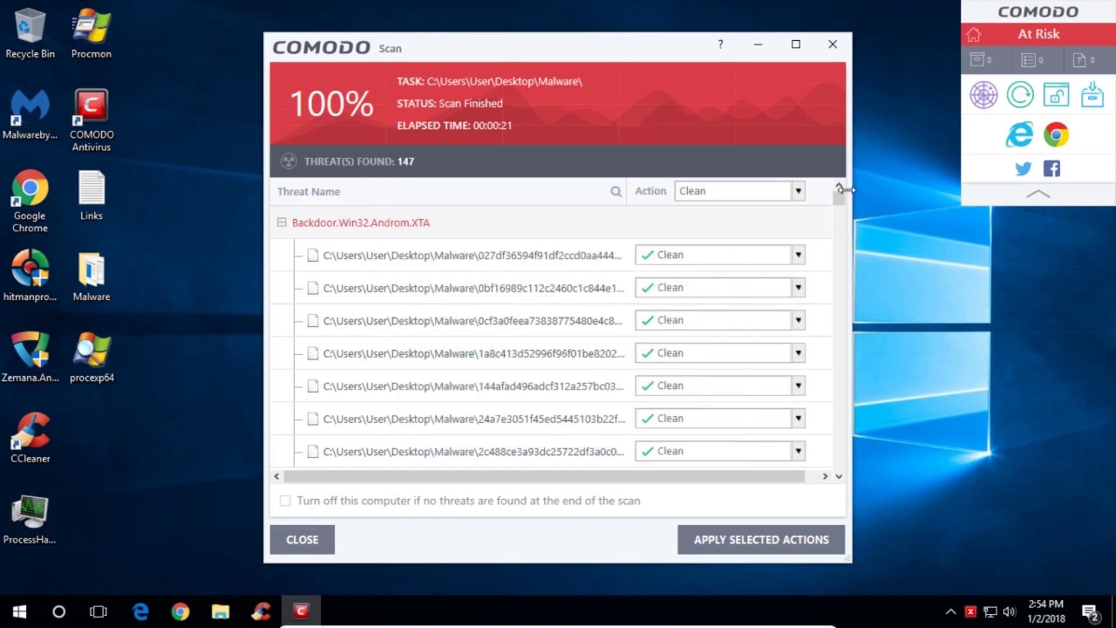
left_click_drag(840, 200, 843, 393)
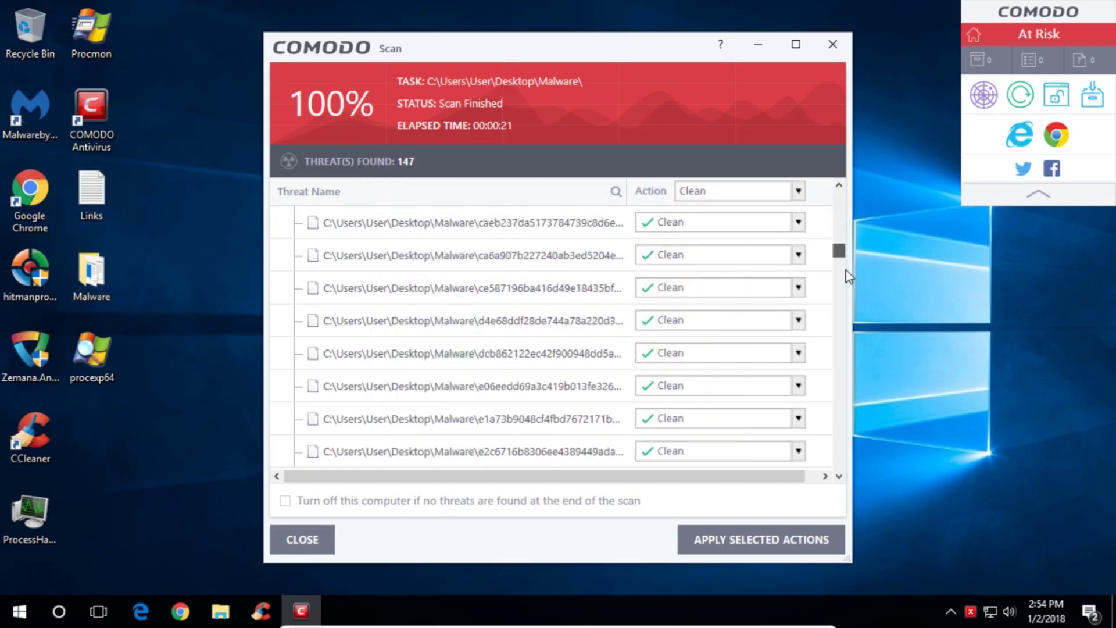
mouse_move(844, 394)
left_mouse_down()
mouse_move(819, 213)
mouse_move(843, 285)
mouse_move(830, 381)
mouse_move(842, 403)
mouse_move(837, 187)
left_mouse_up()
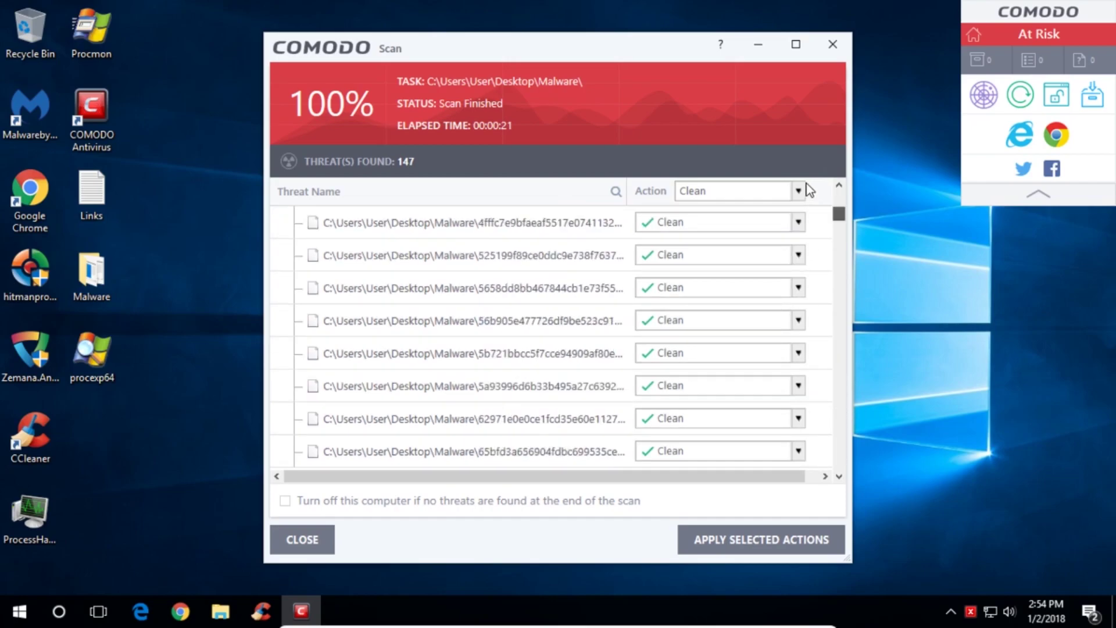
left_click(799, 191)
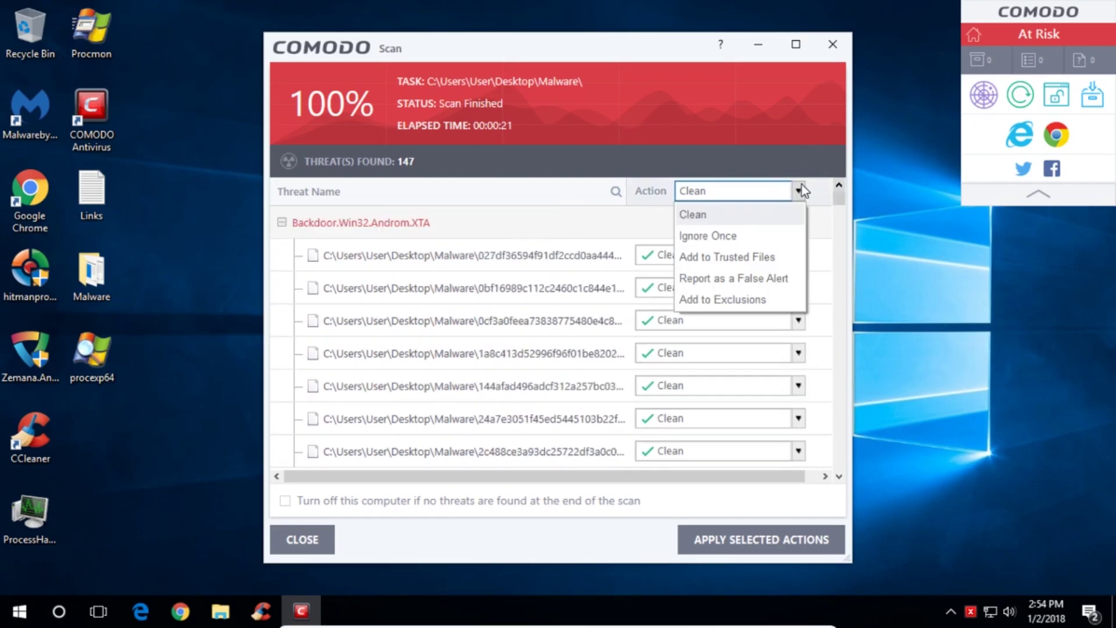
left_click(802, 192)
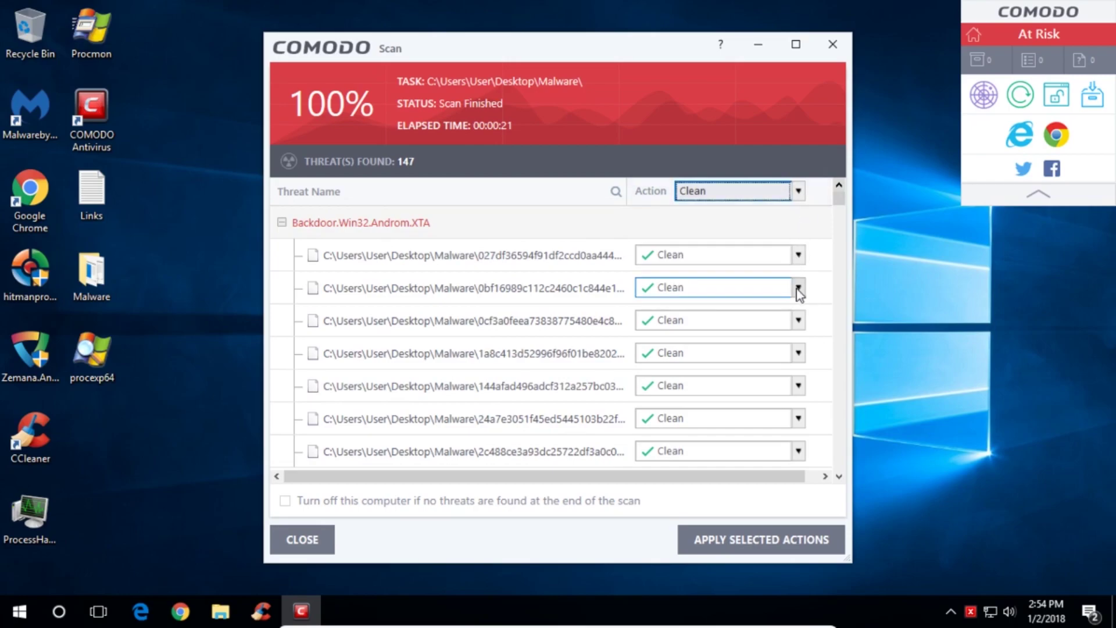
left_click(798, 255)
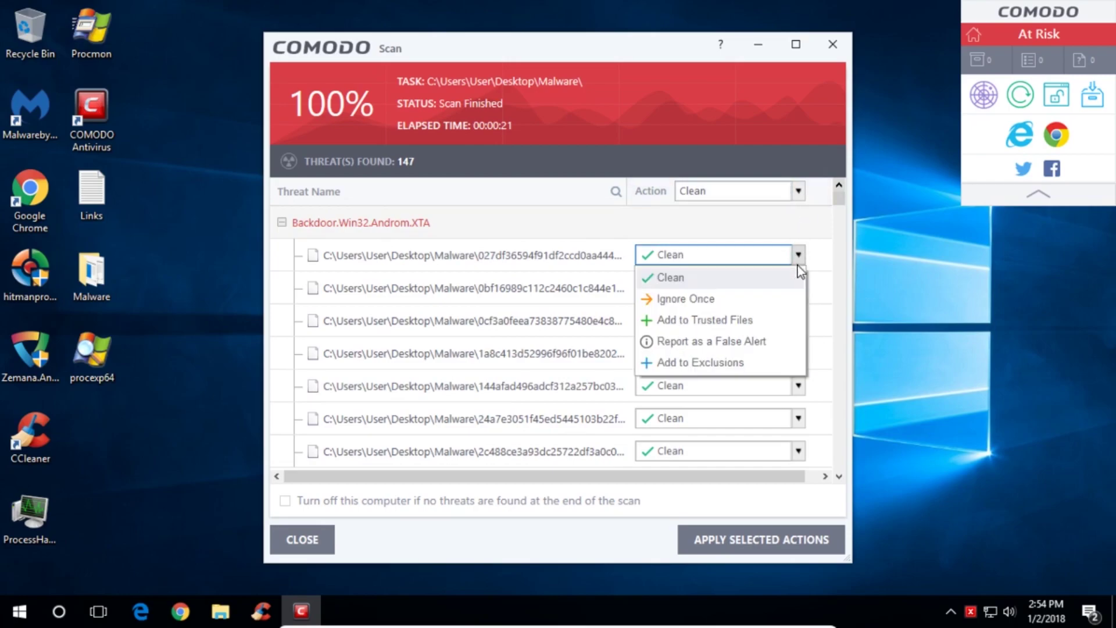
left_click(800, 269)
left_click(785, 191)
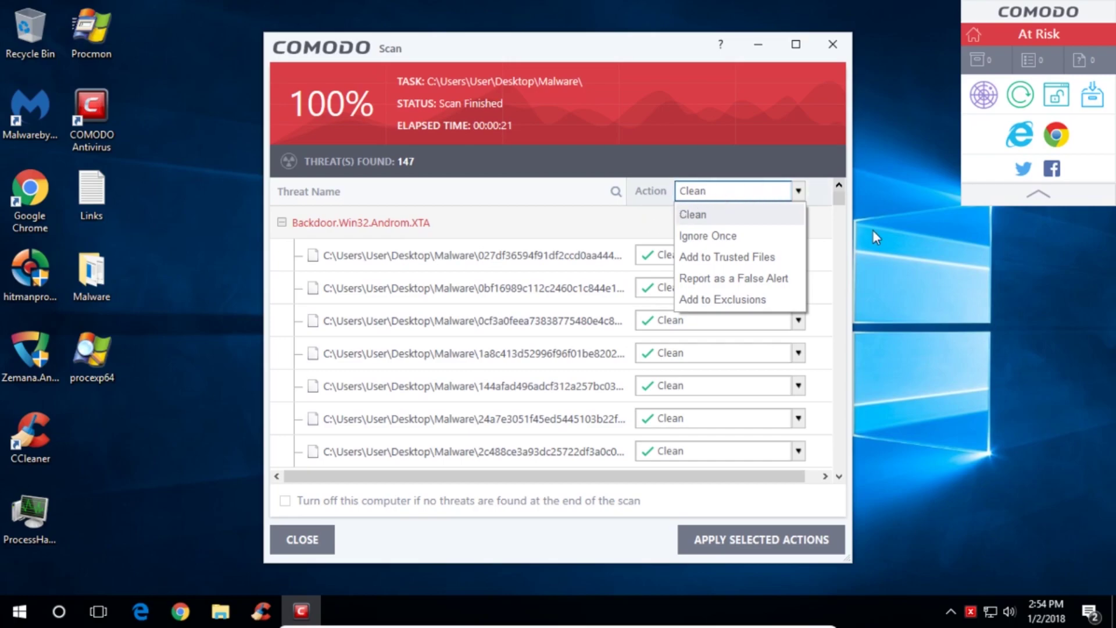
left_click(716, 215)
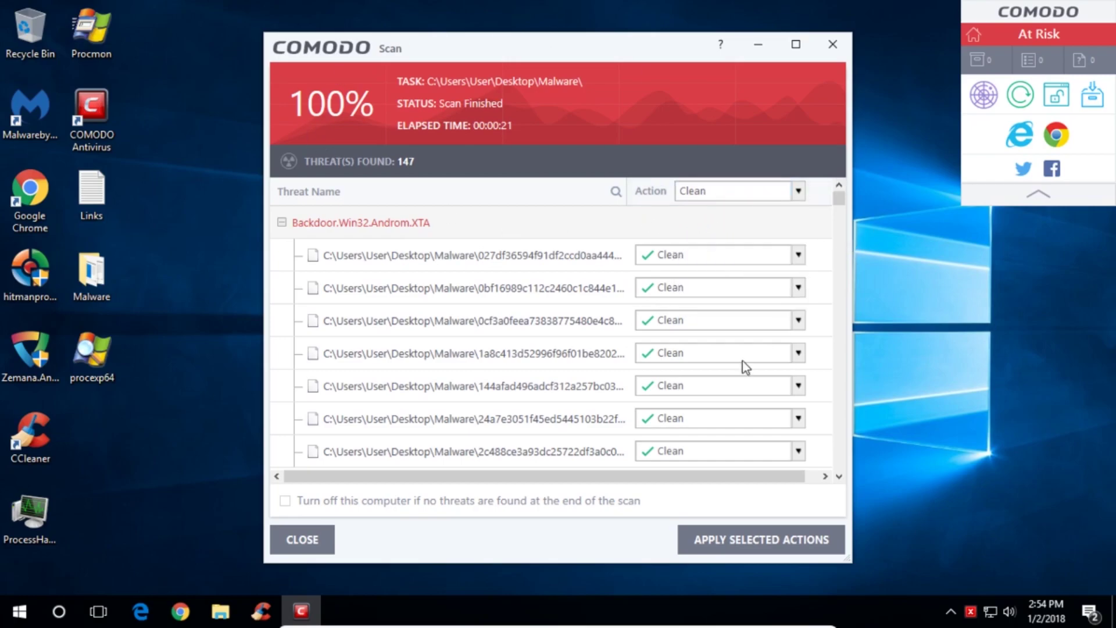
left_click(720, 548)
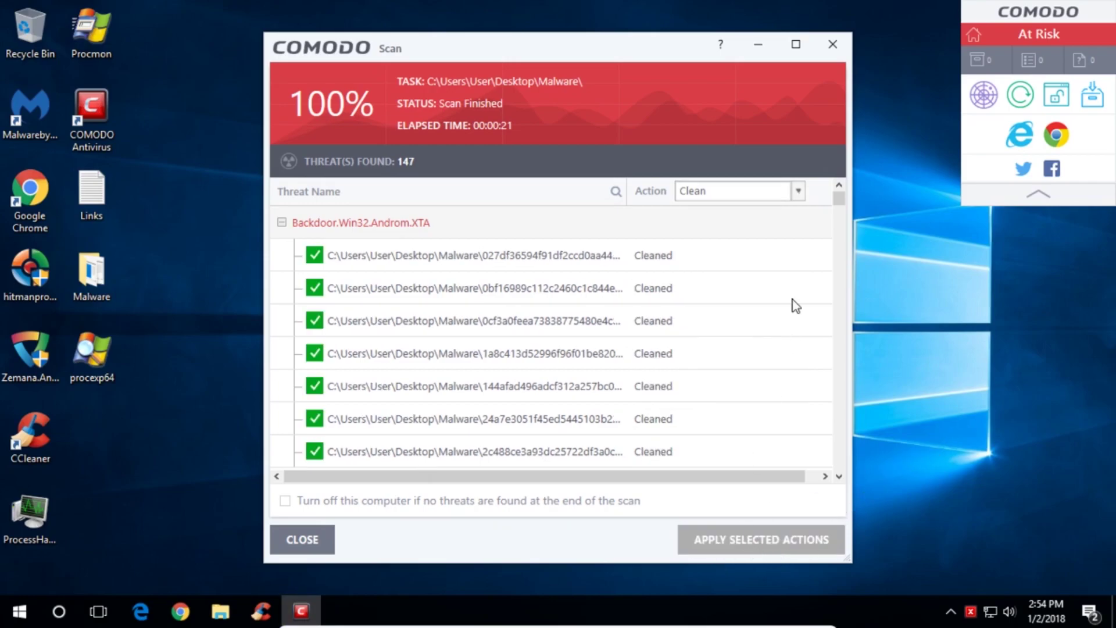
scroll(844, 261, "down", 5)
left_click_drag(839, 220, 842, 471)
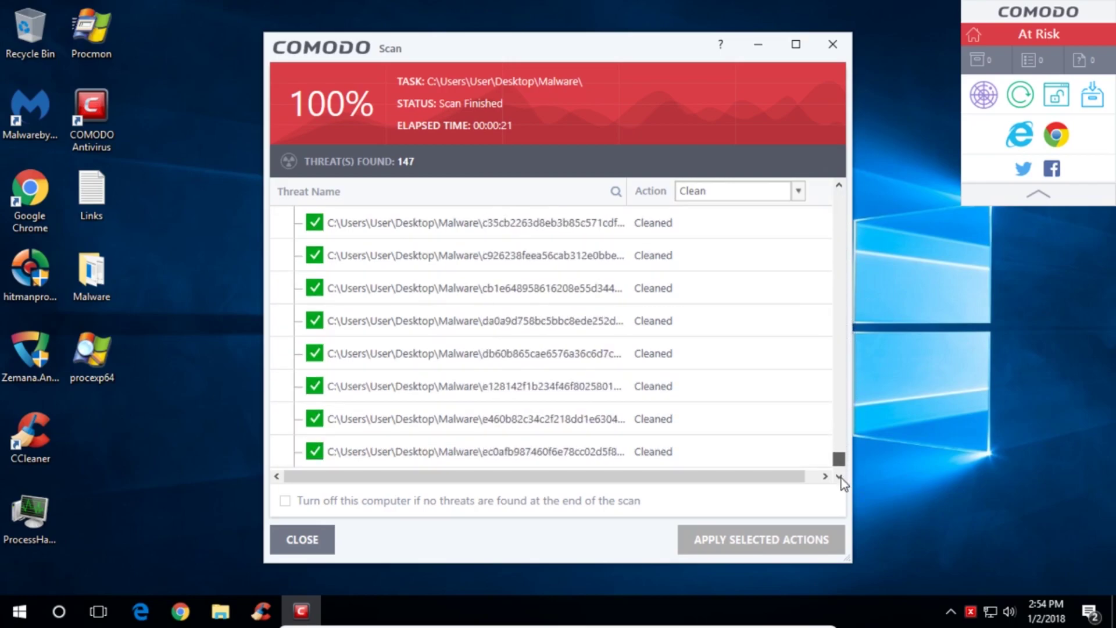
Close the scan results, reopen the Malware folder, and briefly select its six remaining files
left_click(833, 44)
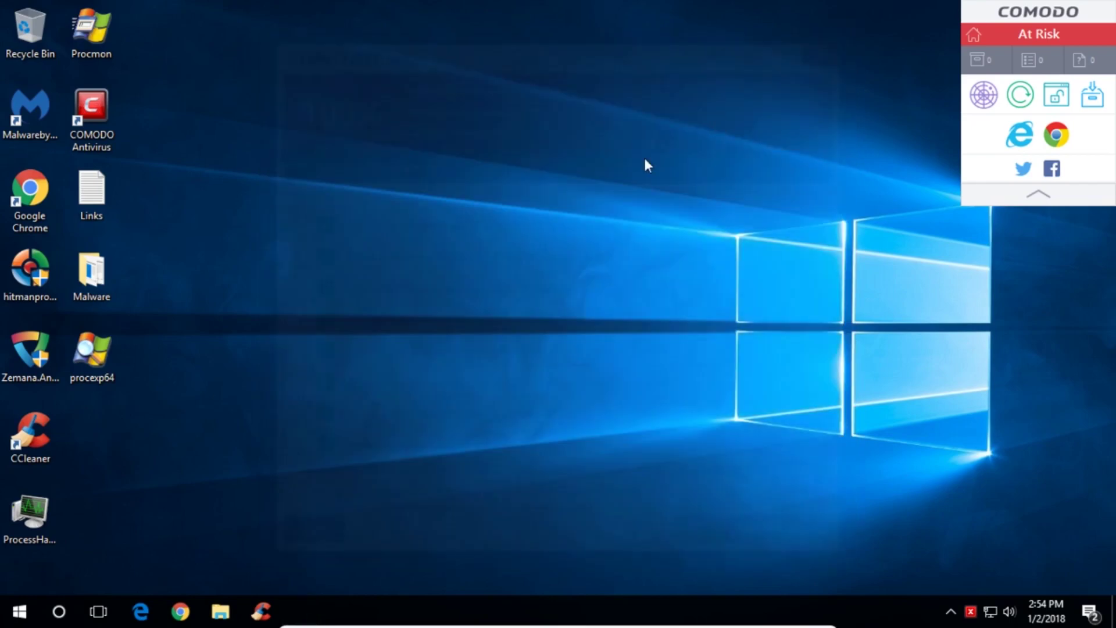
double_click(91, 275)
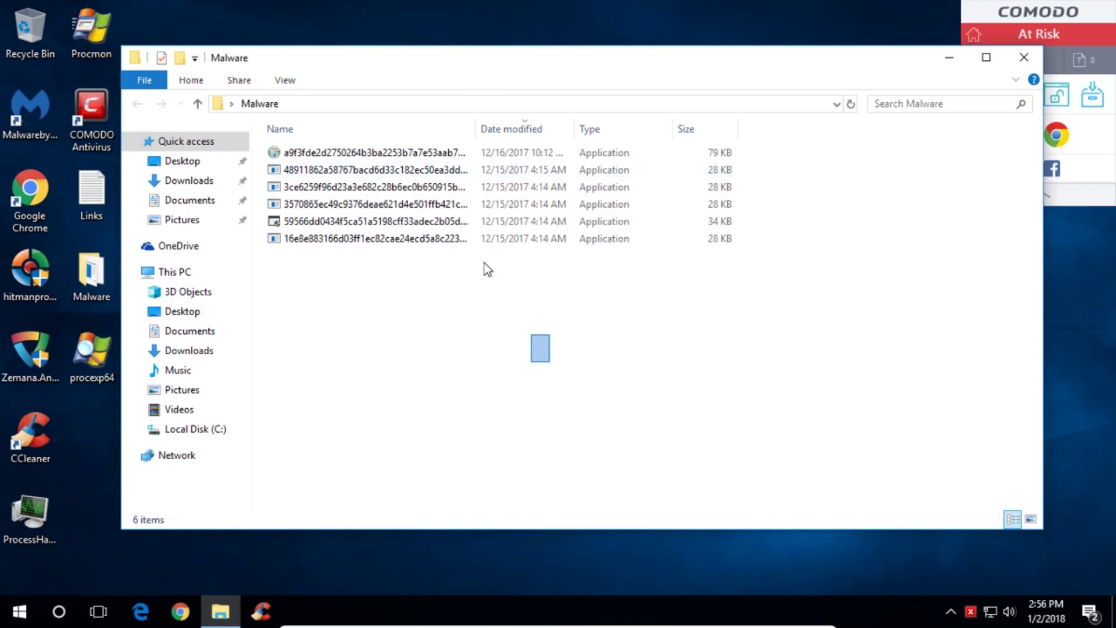
mouse_move(487, 269)
left_mouse_down()
mouse_move(554, 277)
mouse_move(541, 131)
left_mouse_up()
left_click(510, 284)
From the COMODO tray menu, set Antivirus to Stateful and enable Auto-Containment and VirusScope
left_click_drag(507, 272, 524, 140)
left_click(518, 375)
right_click(972, 613)
mouse_move(1007, 430)
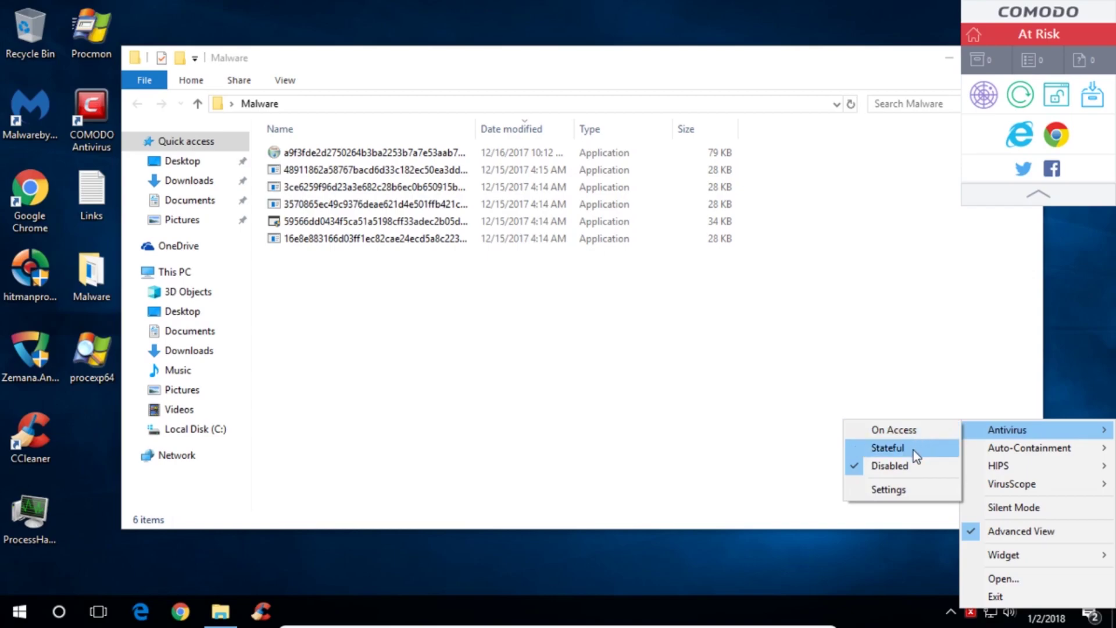
left_click(913, 451)
right_click(971, 614)
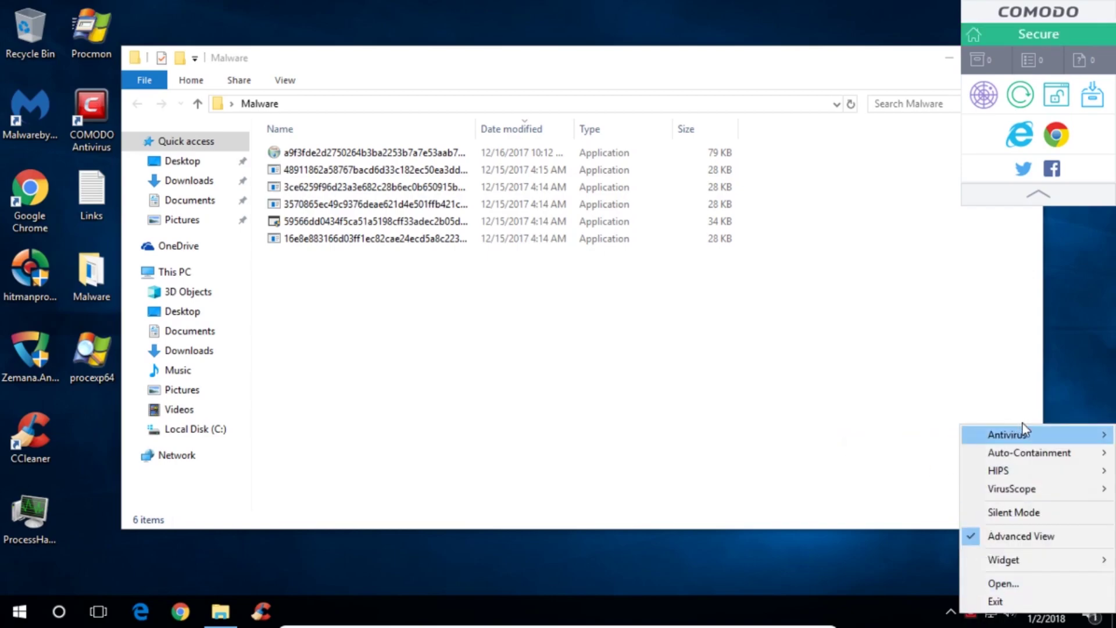
mouse_move(1030, 453)
left_click(942, 456)
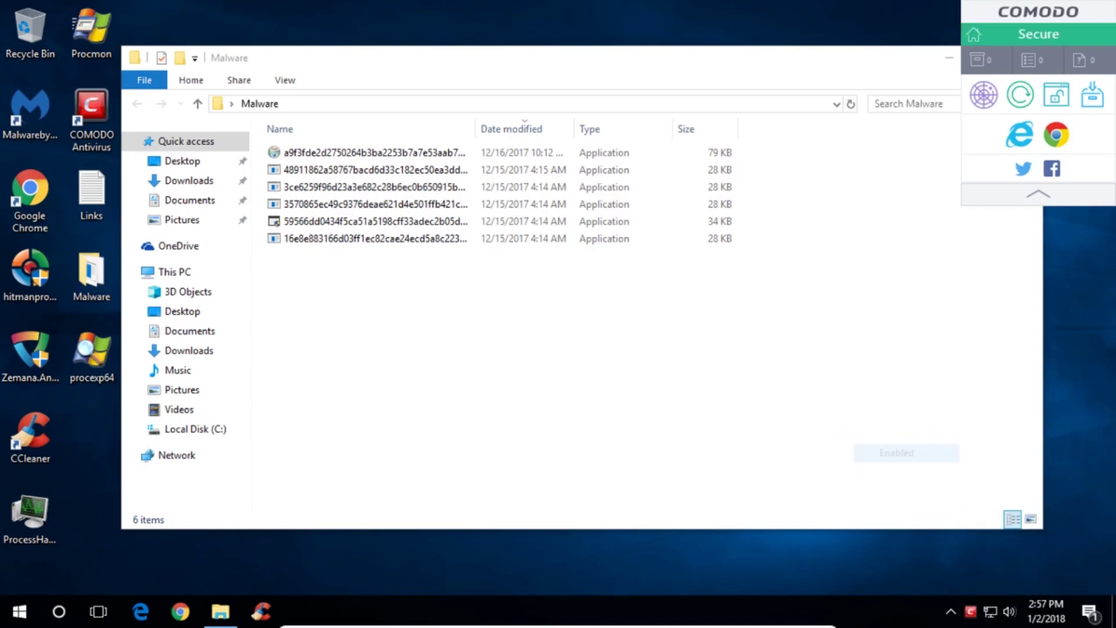
right_click(972, 614)
mouse_move(1012, 495)
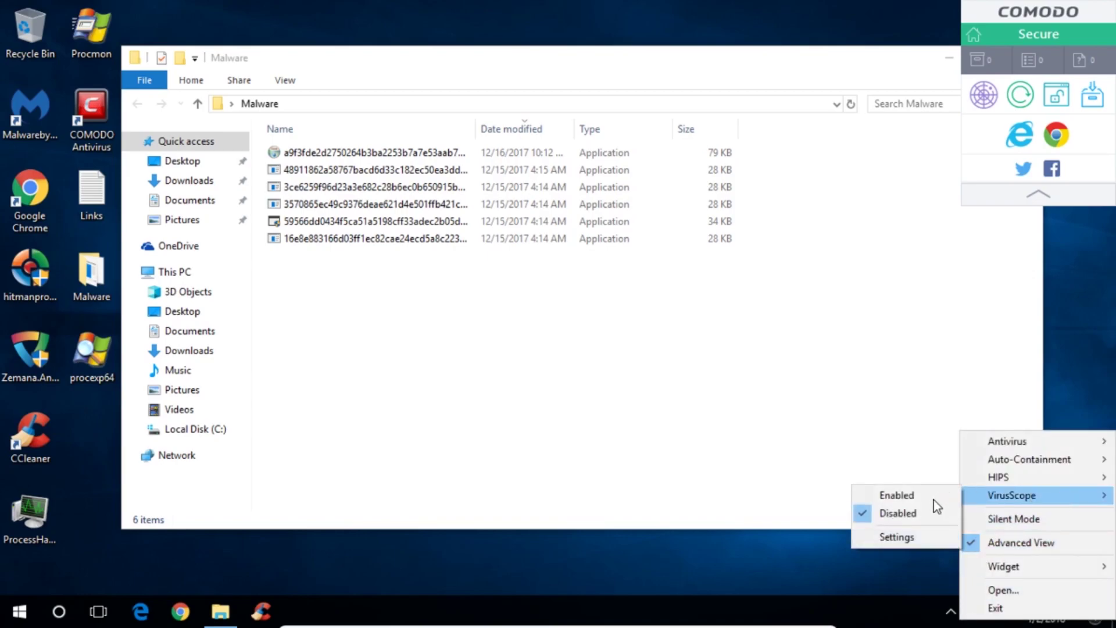
left_click(907, 499)
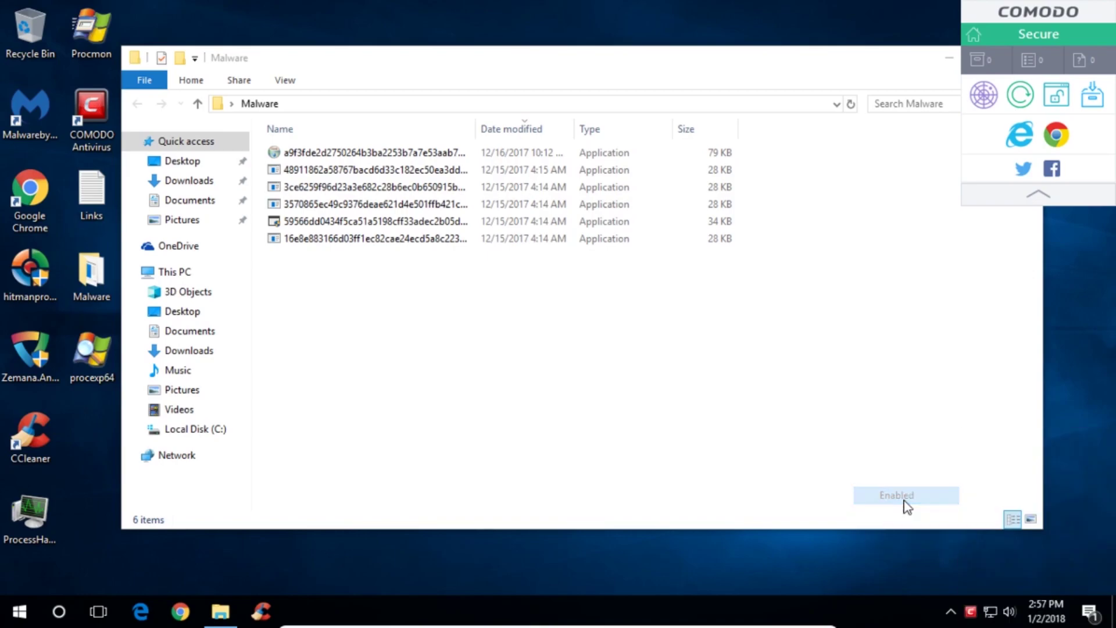
left_click(641, 376)
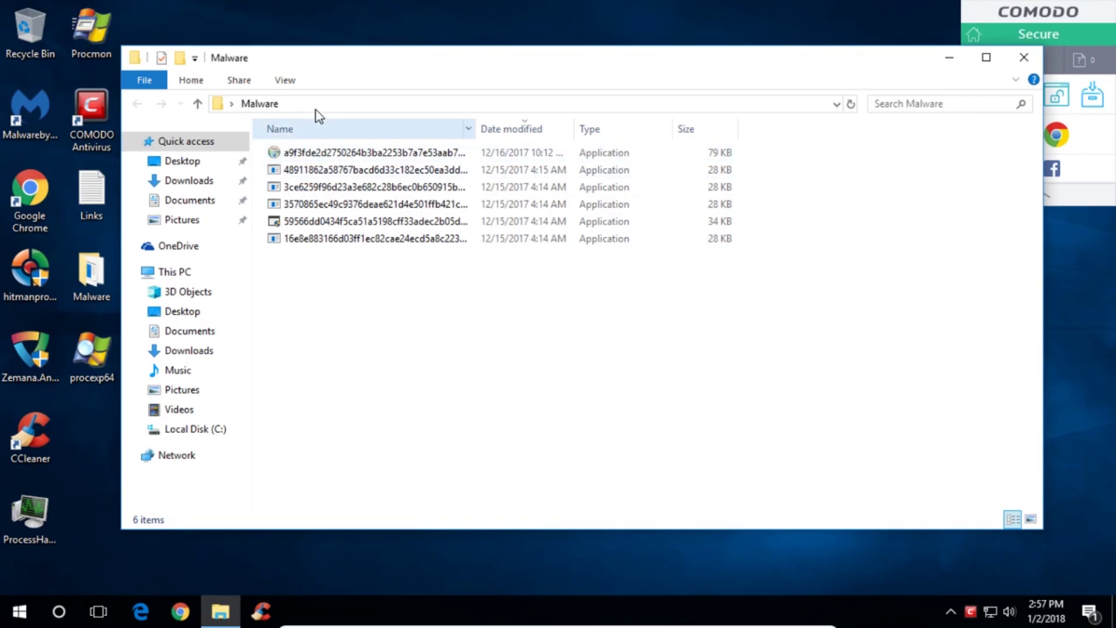
Accept the contained installer's license agreement and dismiss its setup dialog
left_click(332, 155)
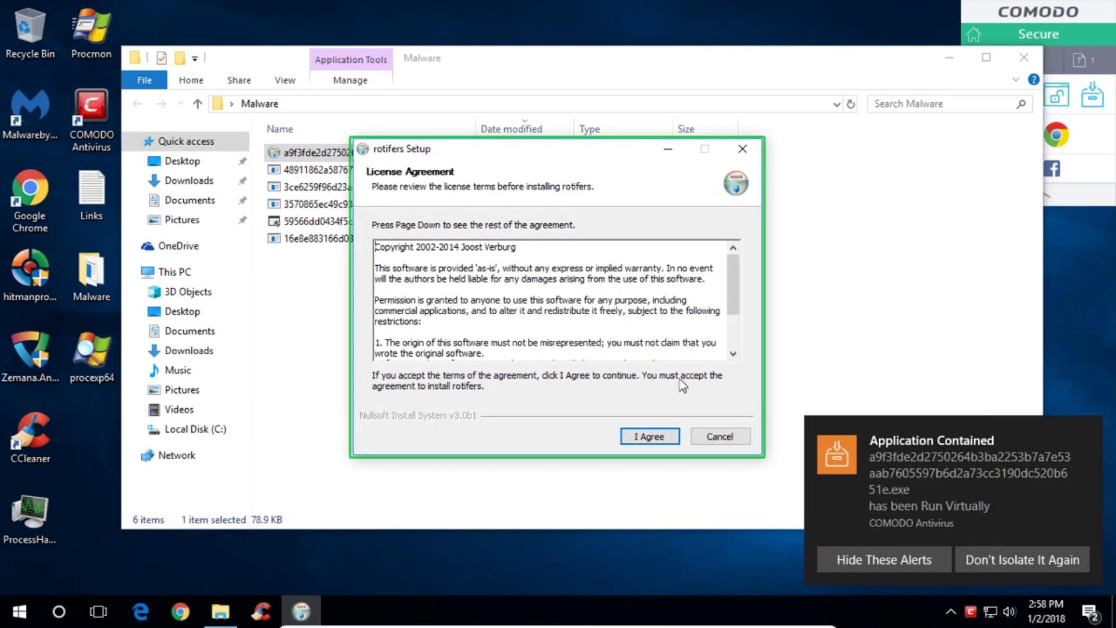
scroll(613, 305, "down", 2)
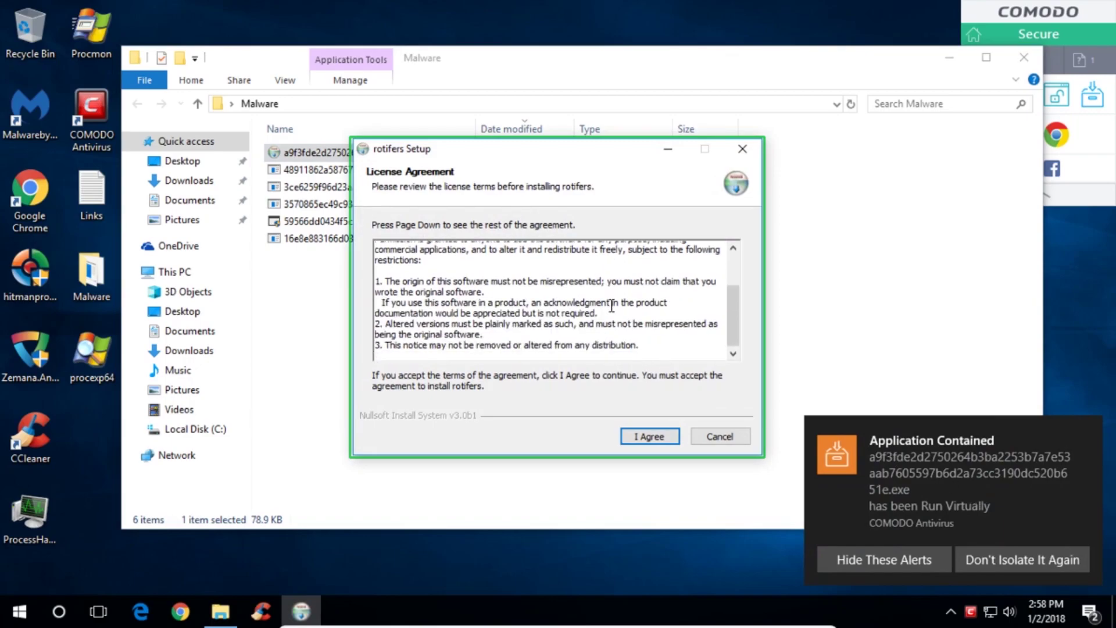
left_click(649, 436)
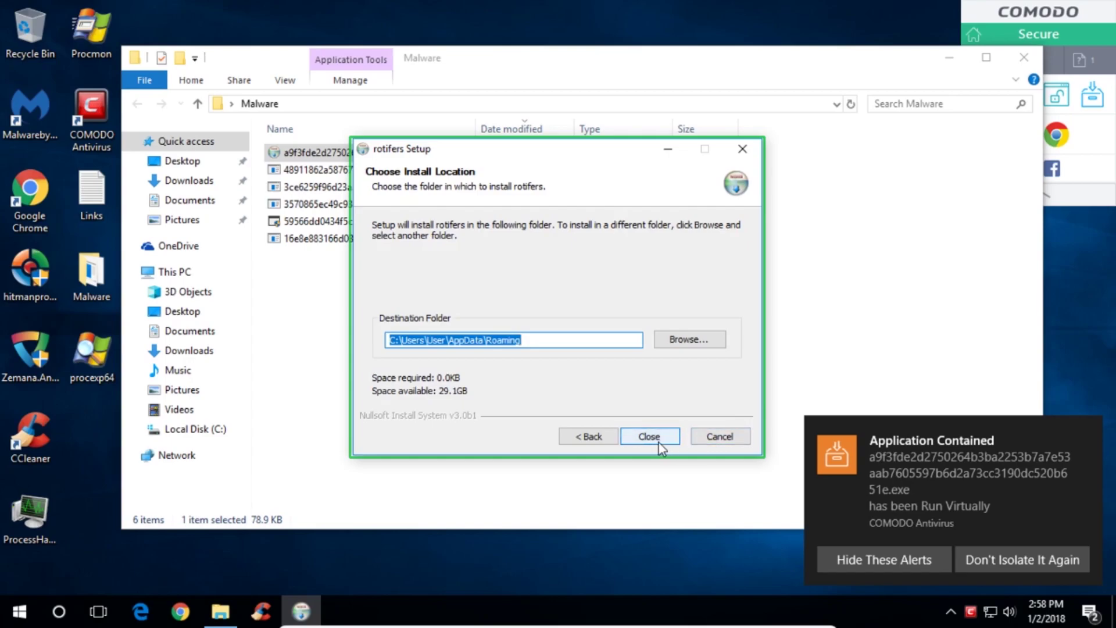
left_click(651, 437)
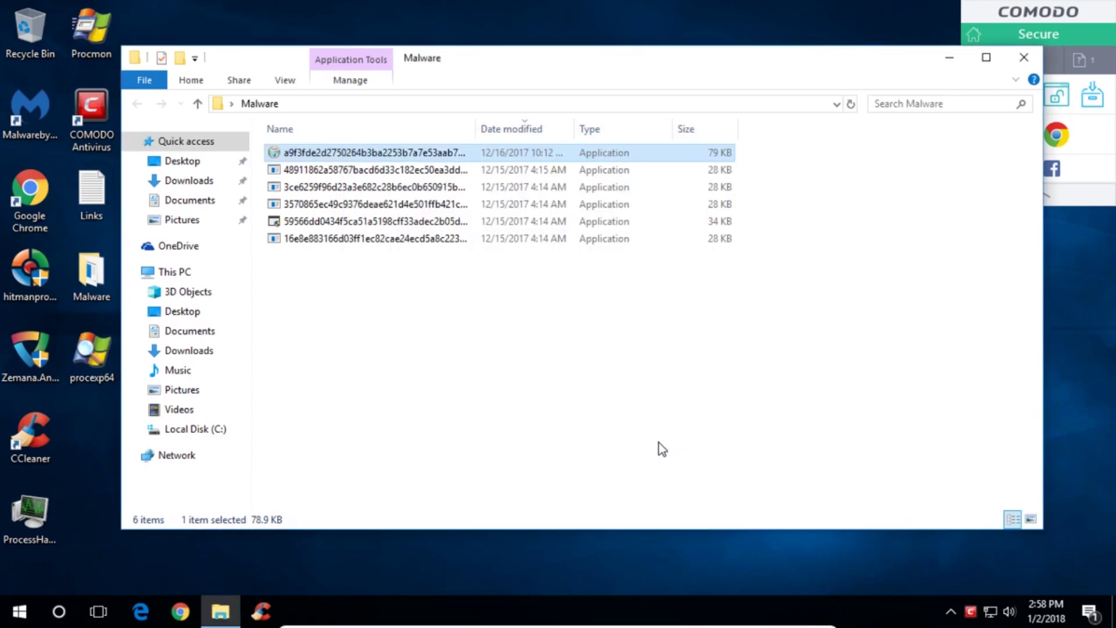
Run the second, third and fourth samples, dismissing each 'Application Contained' alert
double_click(358, 170)
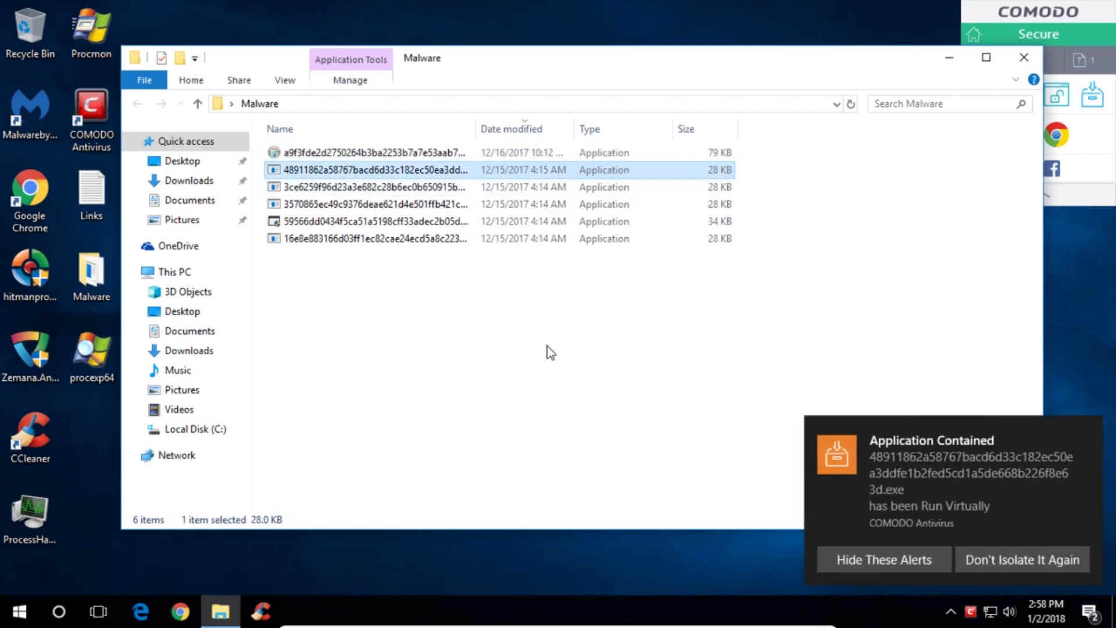
left_click(355, 187)
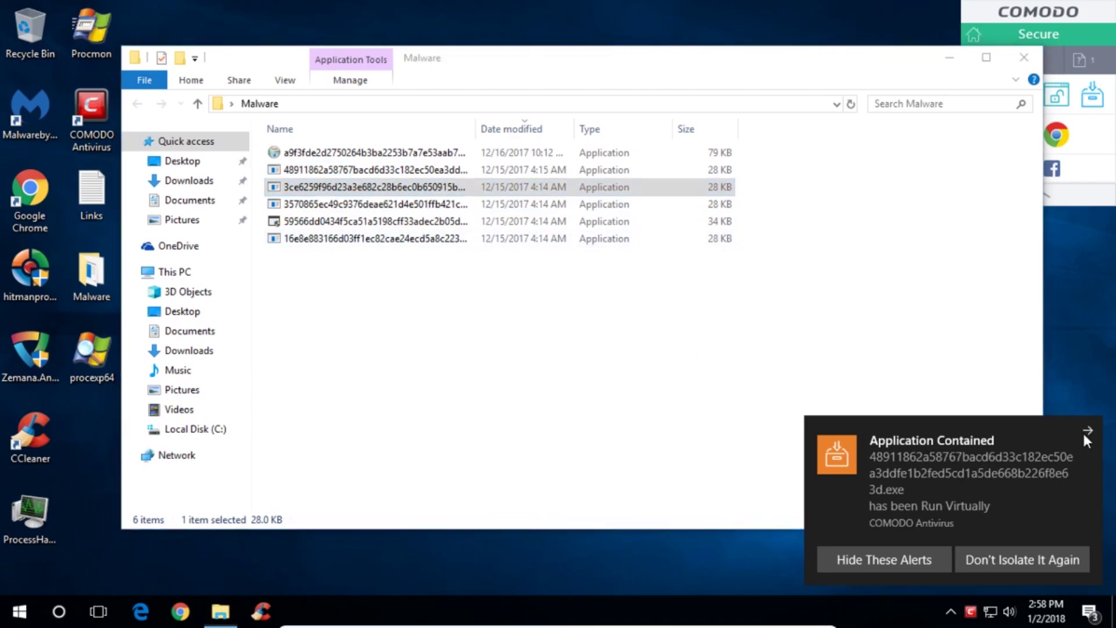
left_click(1086, 431)
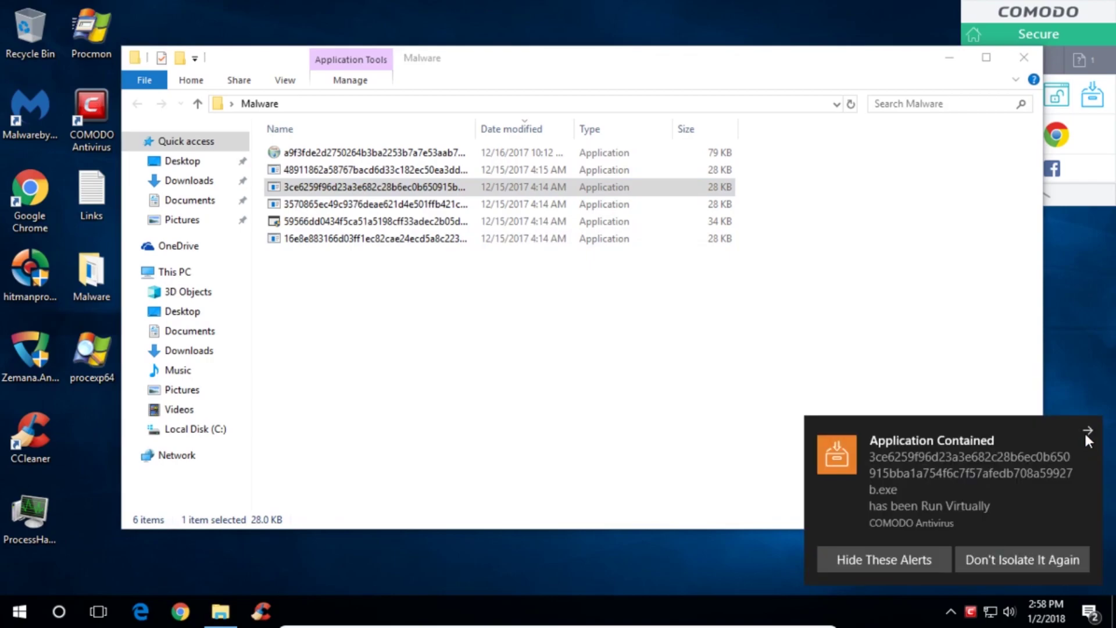
left_click(1087, 434)
left_click(349, 204)
double_click(350, 205)
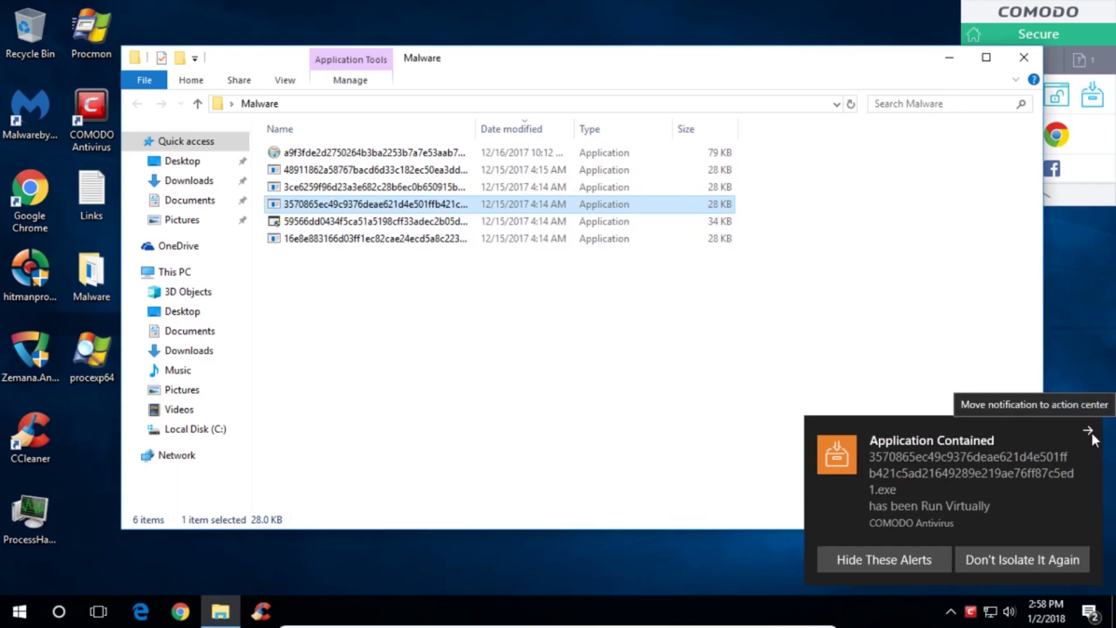
left_click(1090, 432)
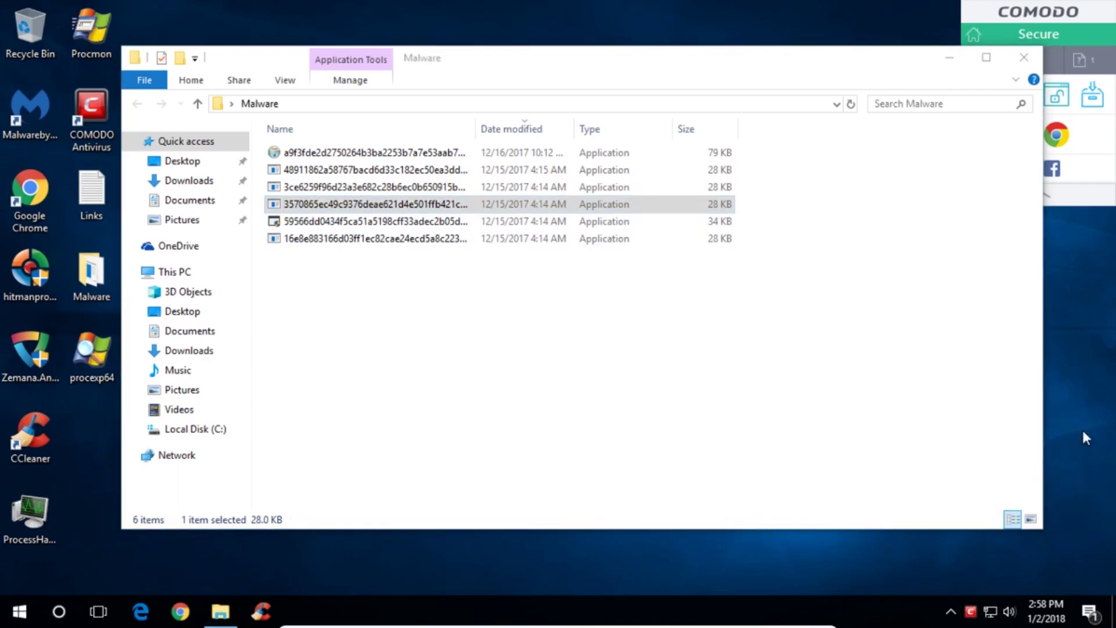
Run the fifth 59566dd… sample, allowing it in UAC, and choose 'Run inside the Container (Default)'
left_click(337, 221)
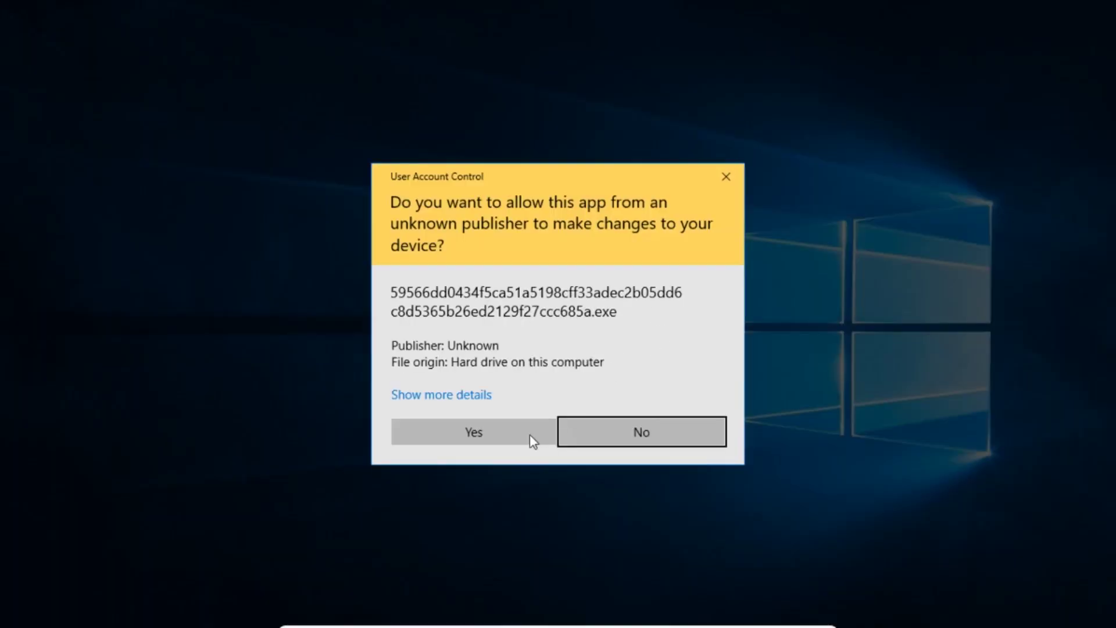
left_click(515, 434)
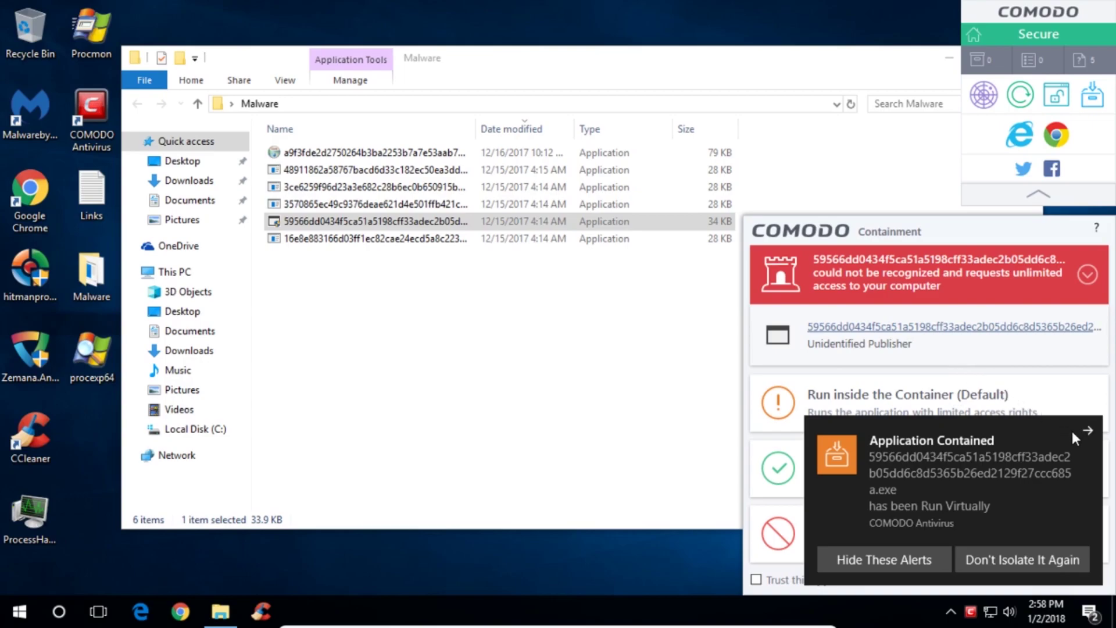
left_click(1090, 431)
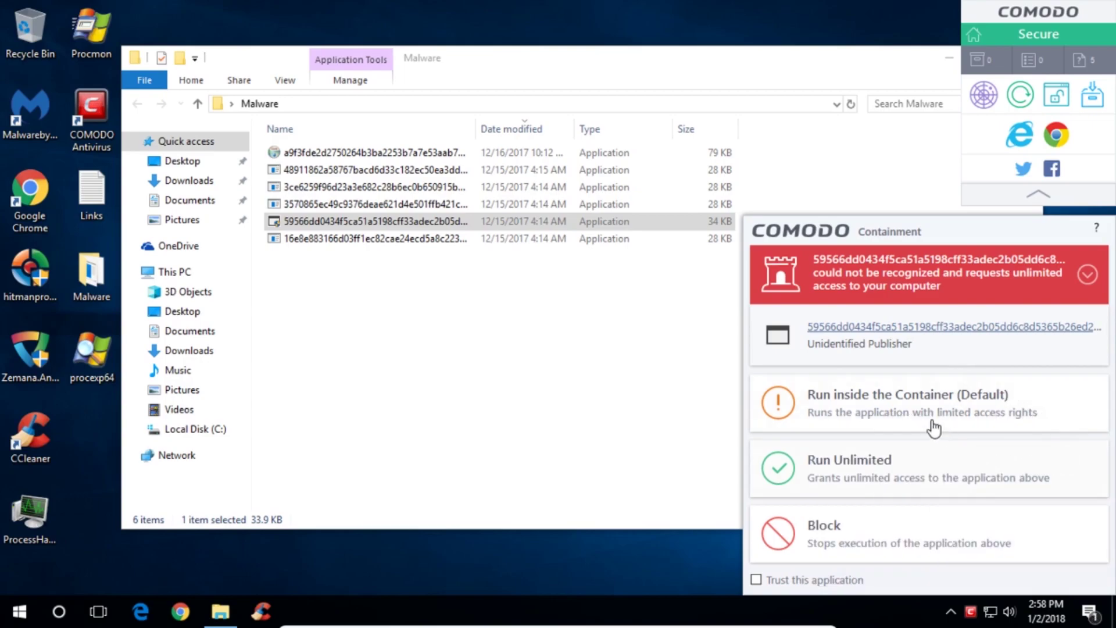
left_click(868, 399)
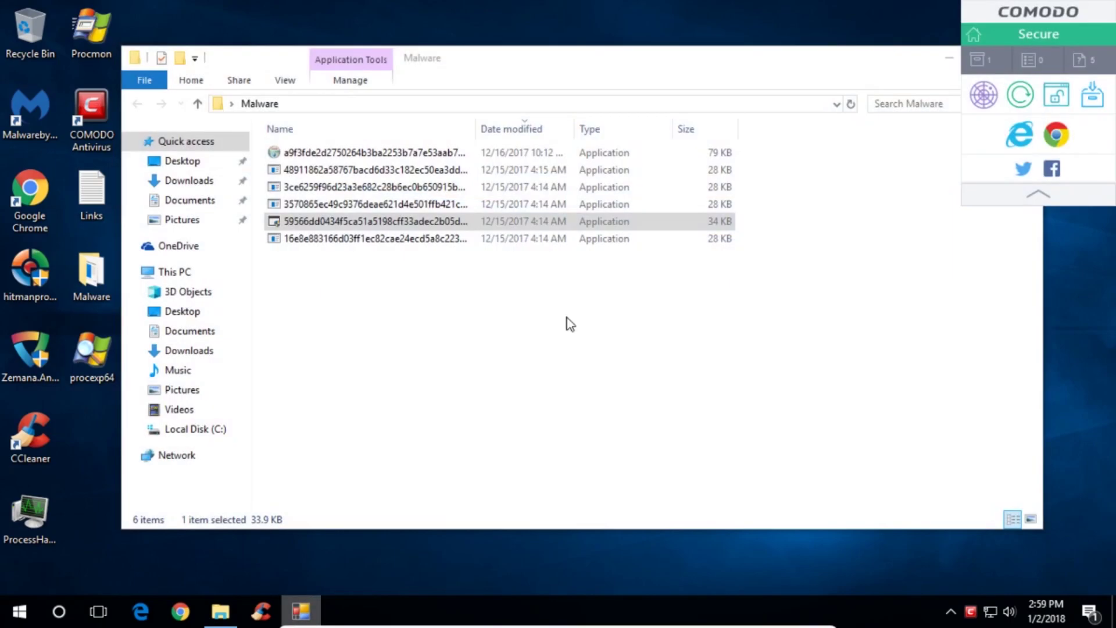
Check the Form1 window the fifth sample opened, then return to the Malware folder
mouse_move(730, 68)
left_mouse_down()
mouse_move(689, 394)
mouse_move(689, 58)
left_mouse_up()
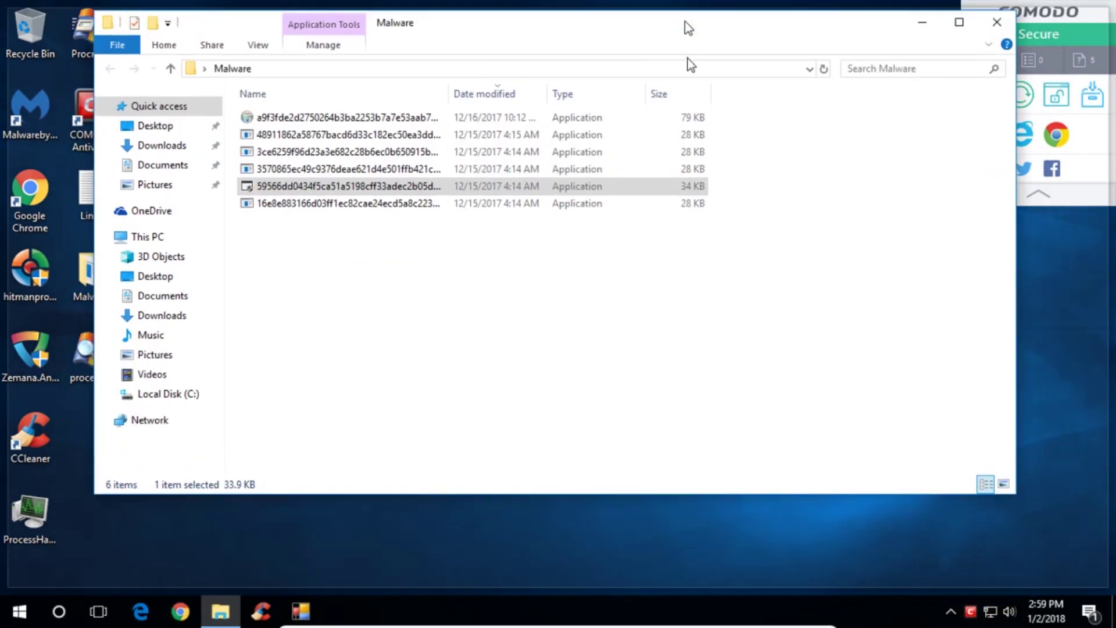
left_click(300, 611)
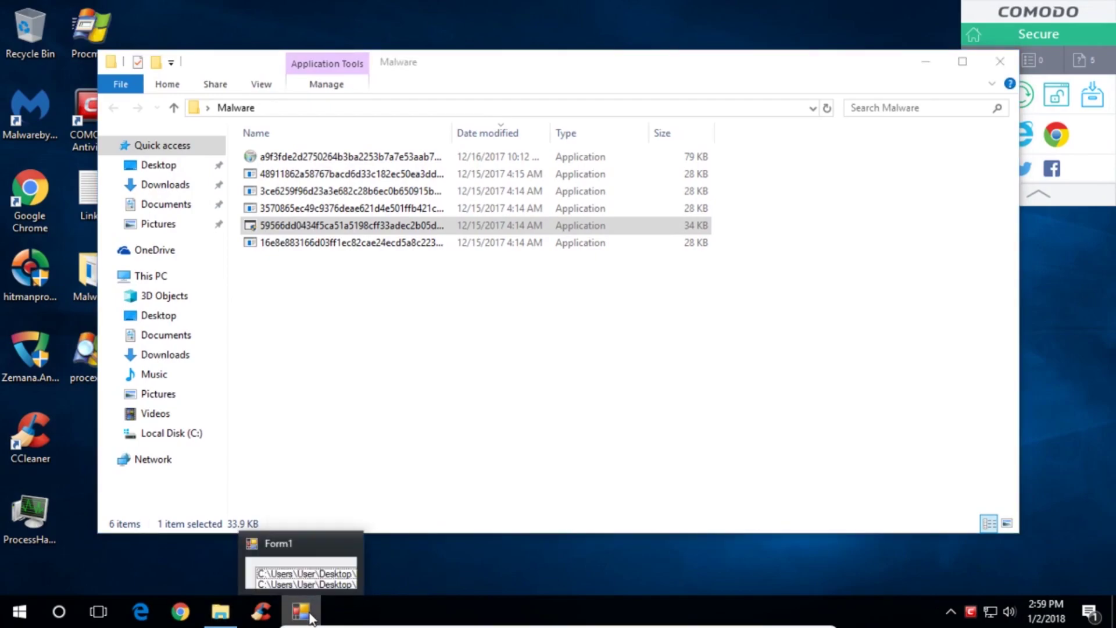
left_click(311, 615)
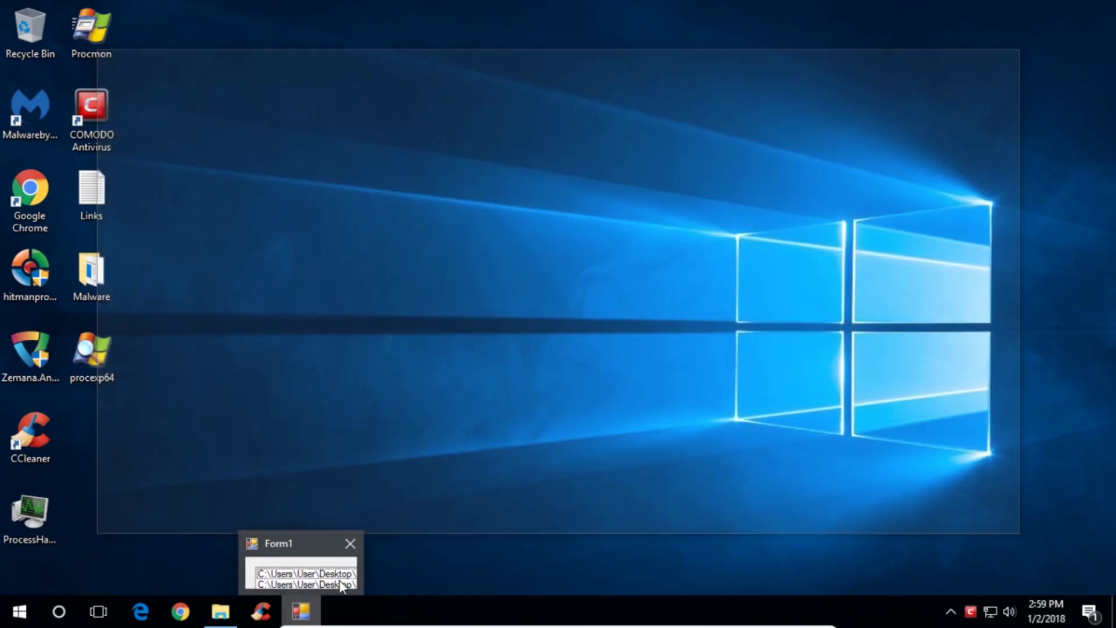
left_click(220, 611)
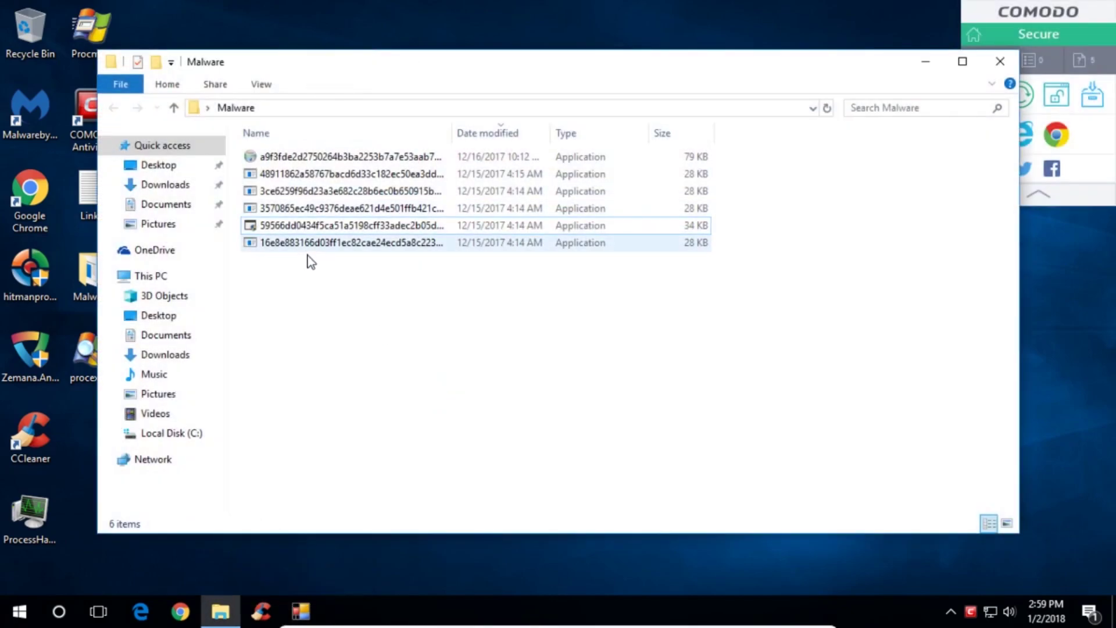
Run the last malware sample and dismiss its containment alert
double_click(356, 245)
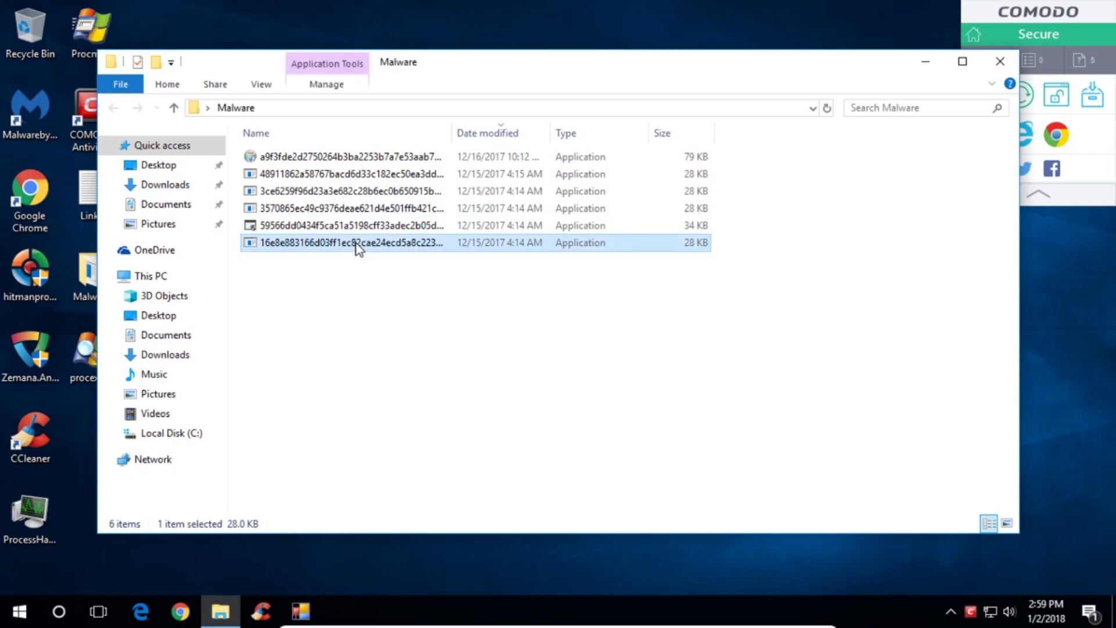
mouse_move(951, 489)
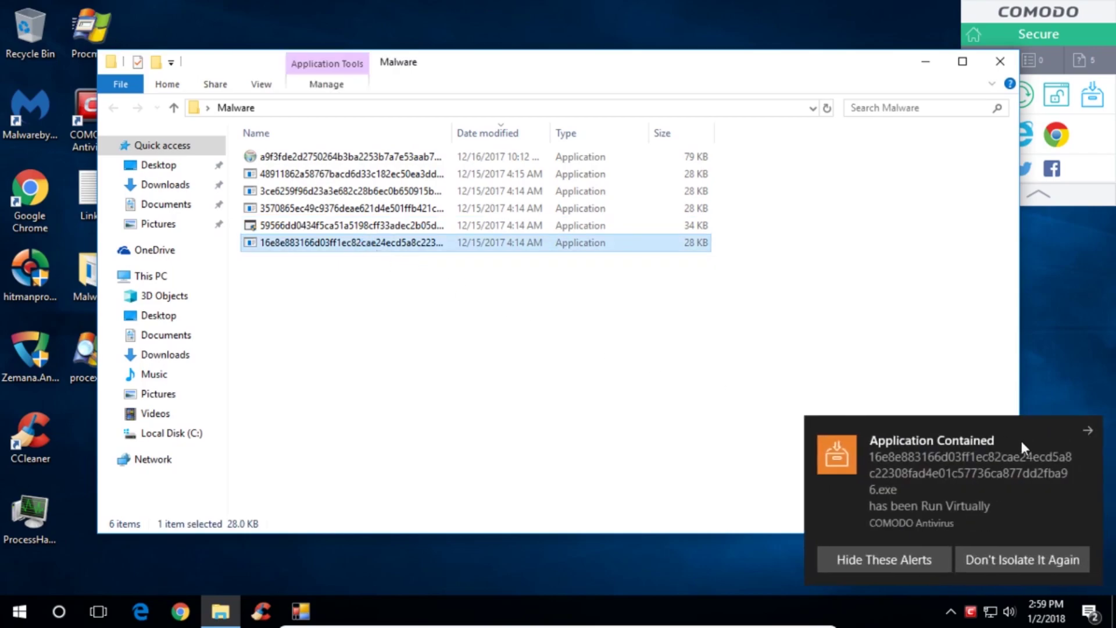
left_click(1088, 433)
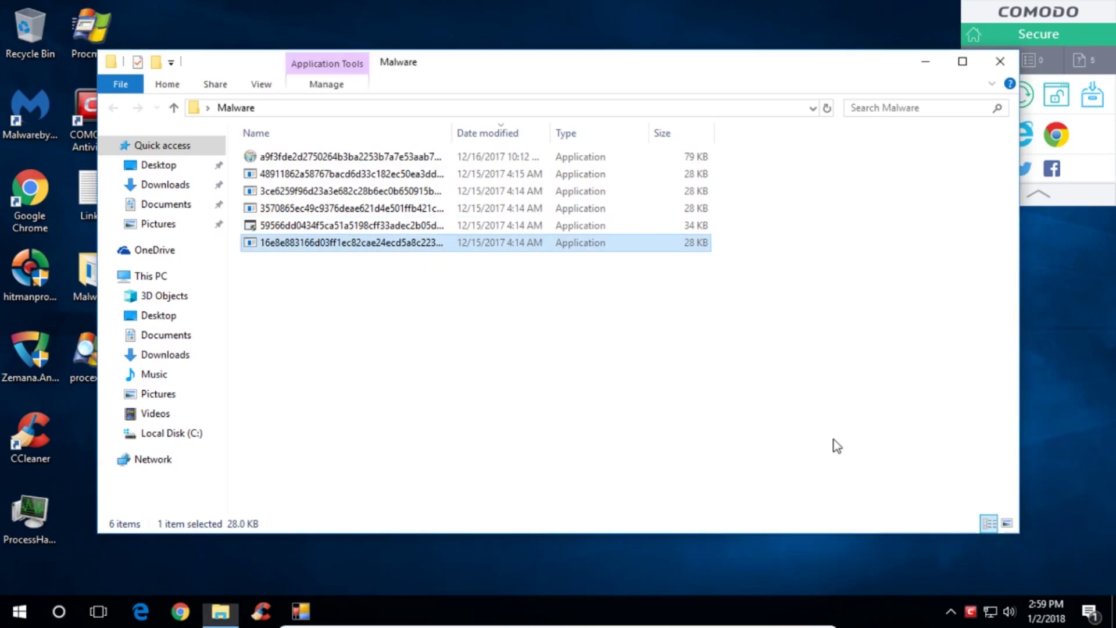
left_click(620, 442)
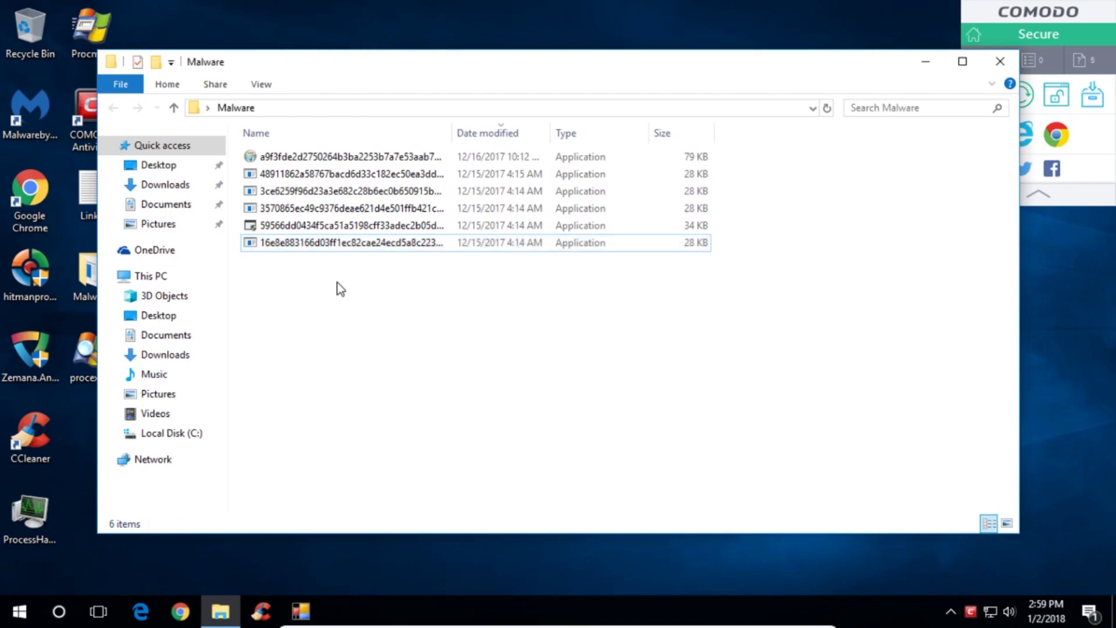
Highlight the Malwarebytes 'Ransom.iRansom' detection in the 59566dd… sample's VirusTotal report in Chrome
left_click(181, 611)
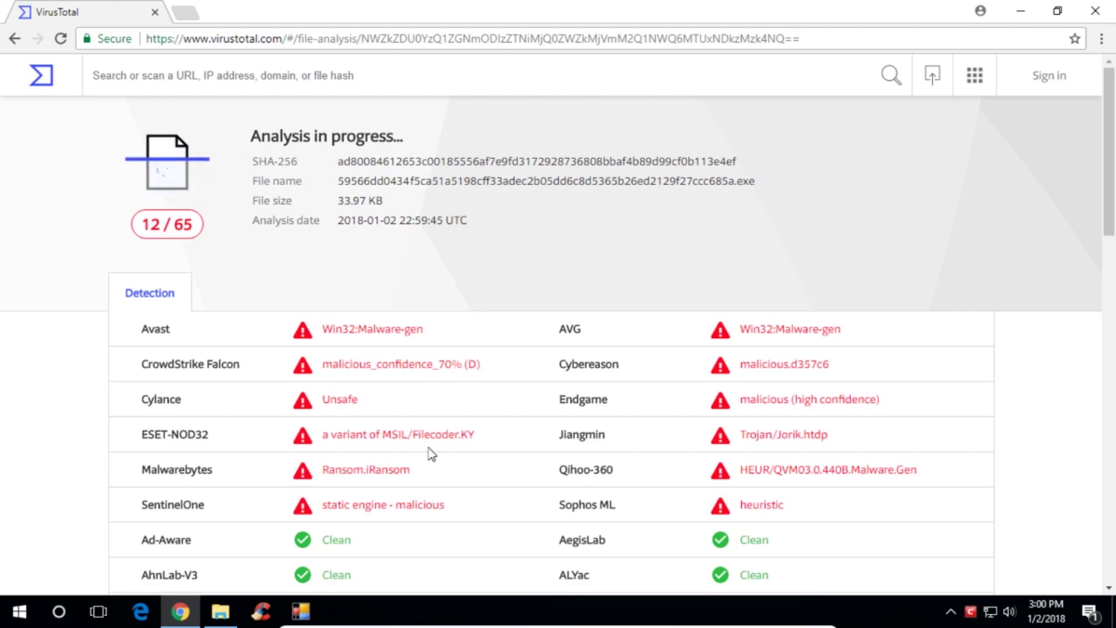
left_click_drag(410, 470, 328, 476)
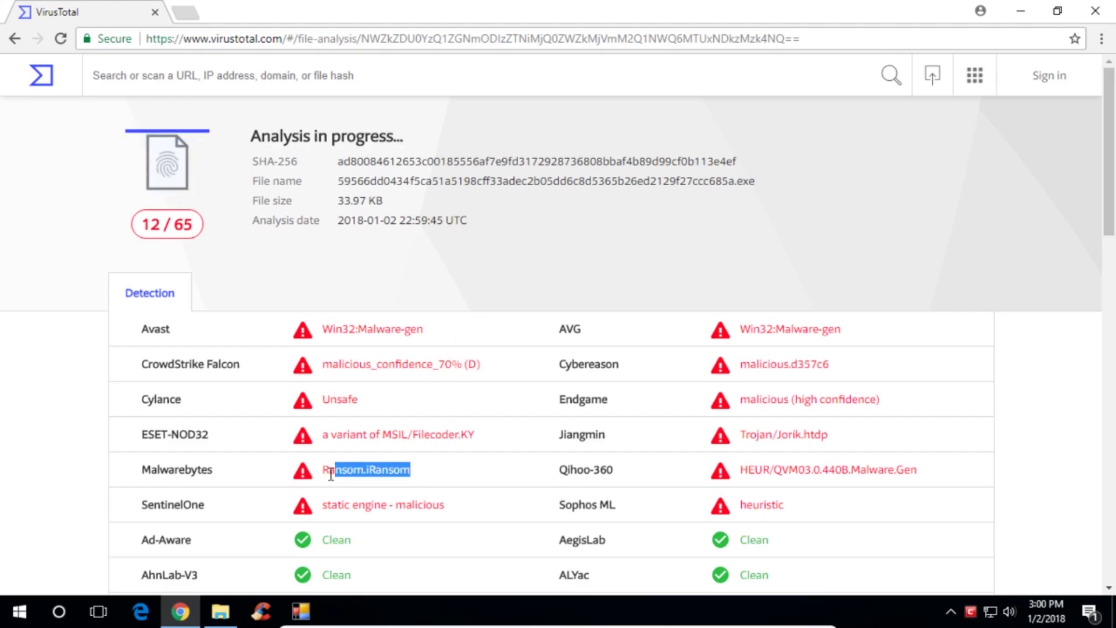
left_click(467, 410)
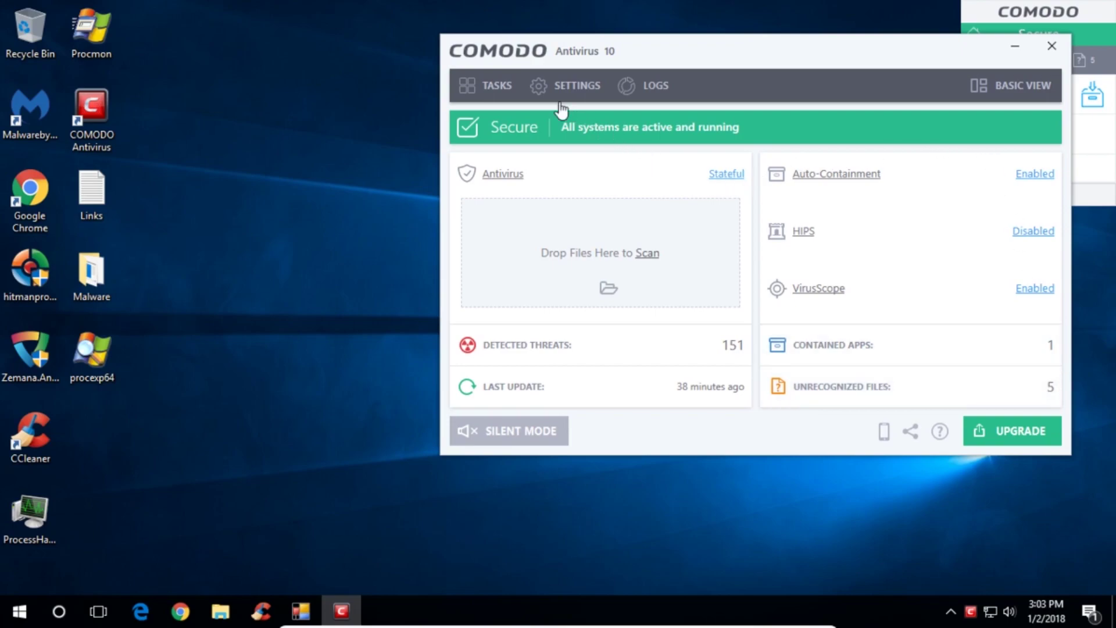
left_click(487, 91)
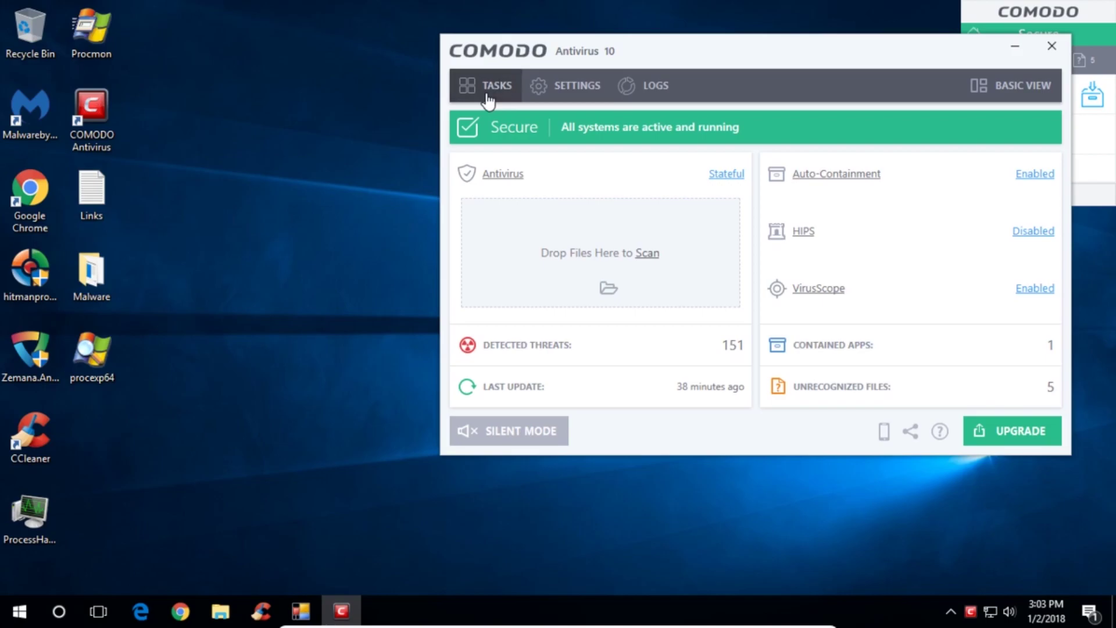
left_click(487, 92)
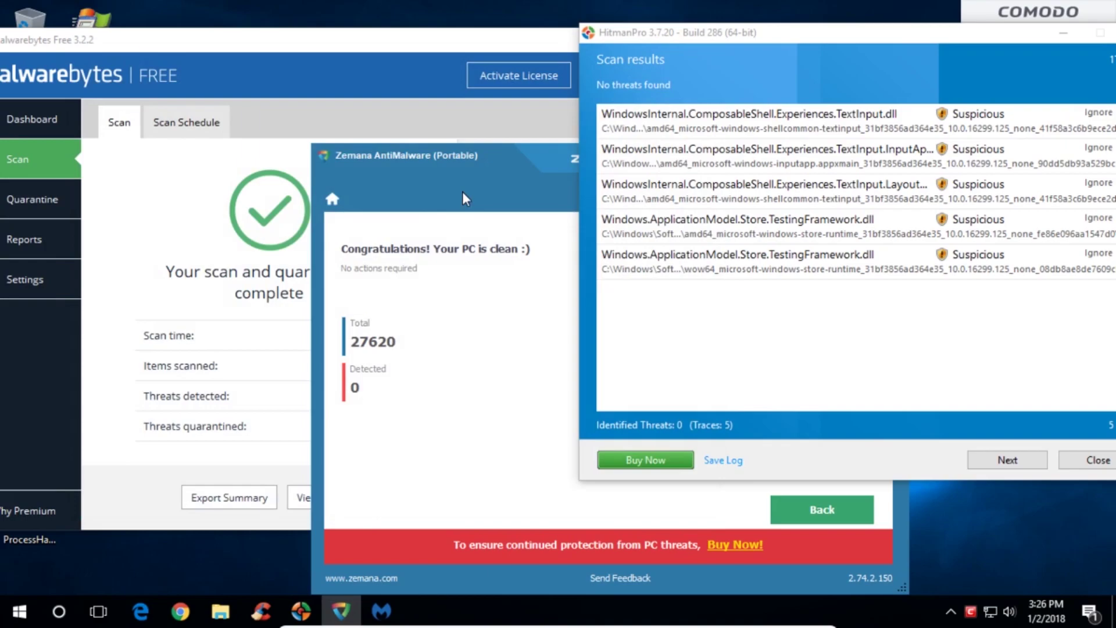
Minimize the HitmanPro, Zemana and Malwarebytes result windows after reviewing their no-threat reports
left_click_drag(806, 39, 606, 53)
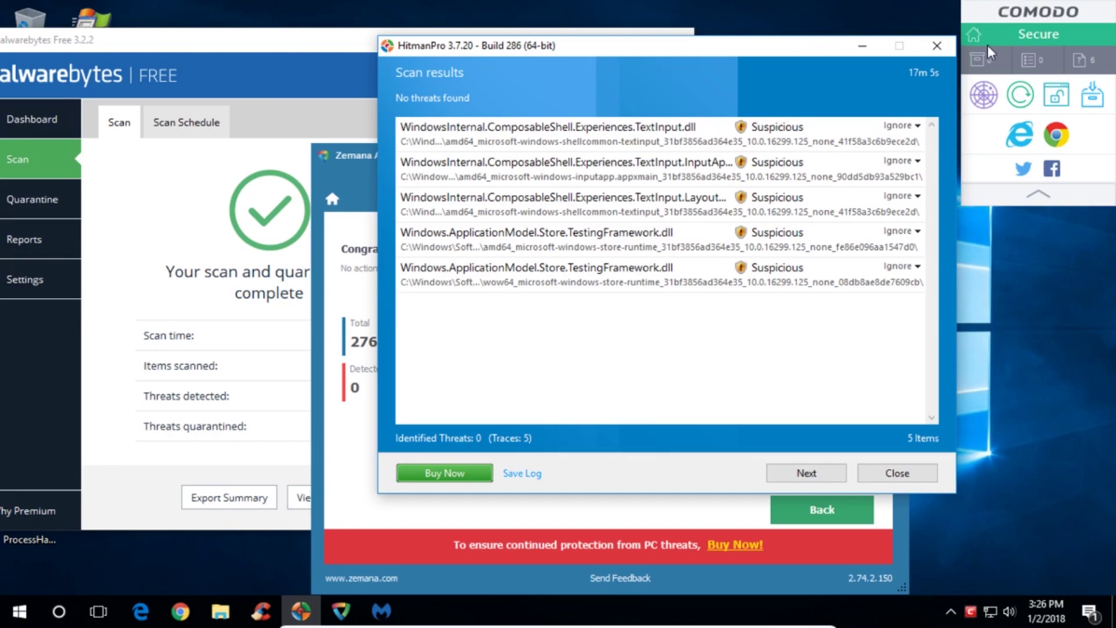
left_click(863, 45)
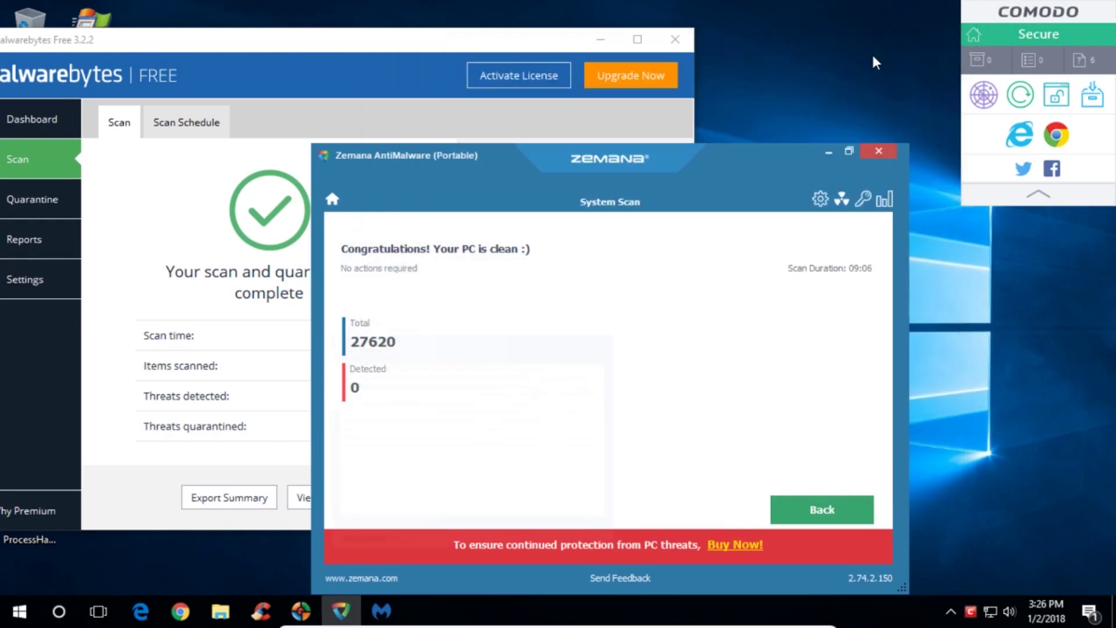
left_click(830, 154)
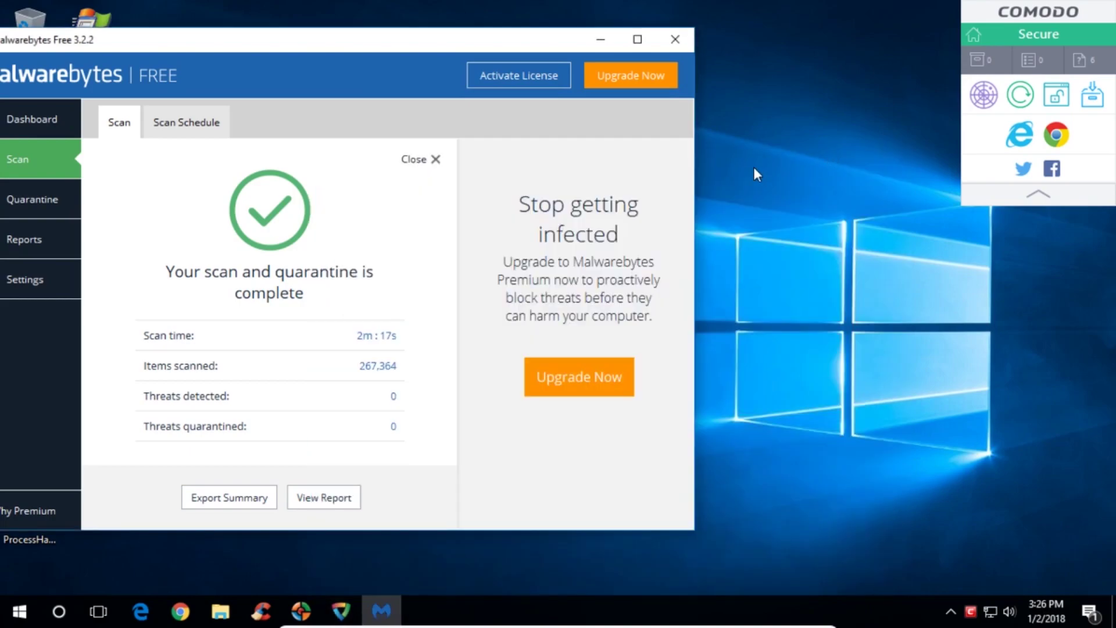
left_click(602, 41)
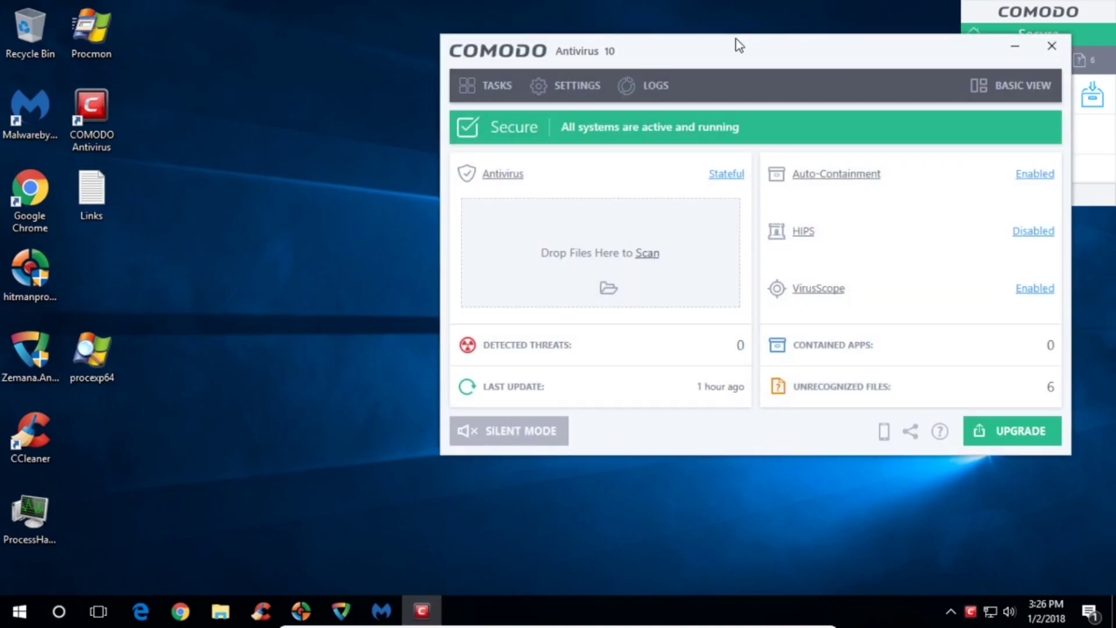
Drag the COMODO dashboard showing 0 detected threats and 0 contained apps to the left
left_click_drag(779, 67, 661, 69)
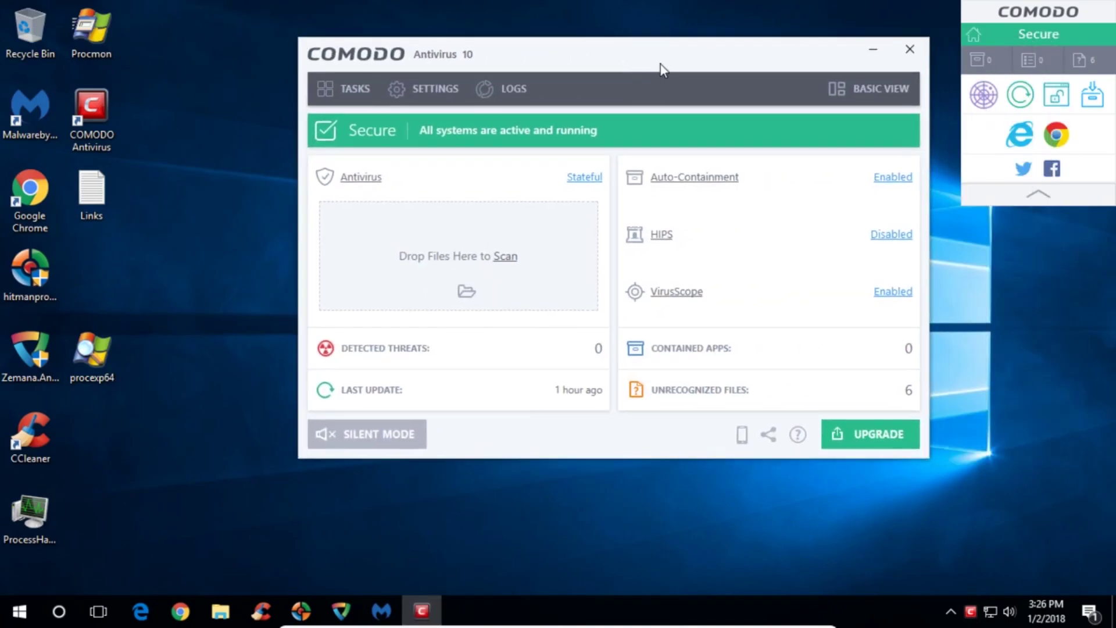